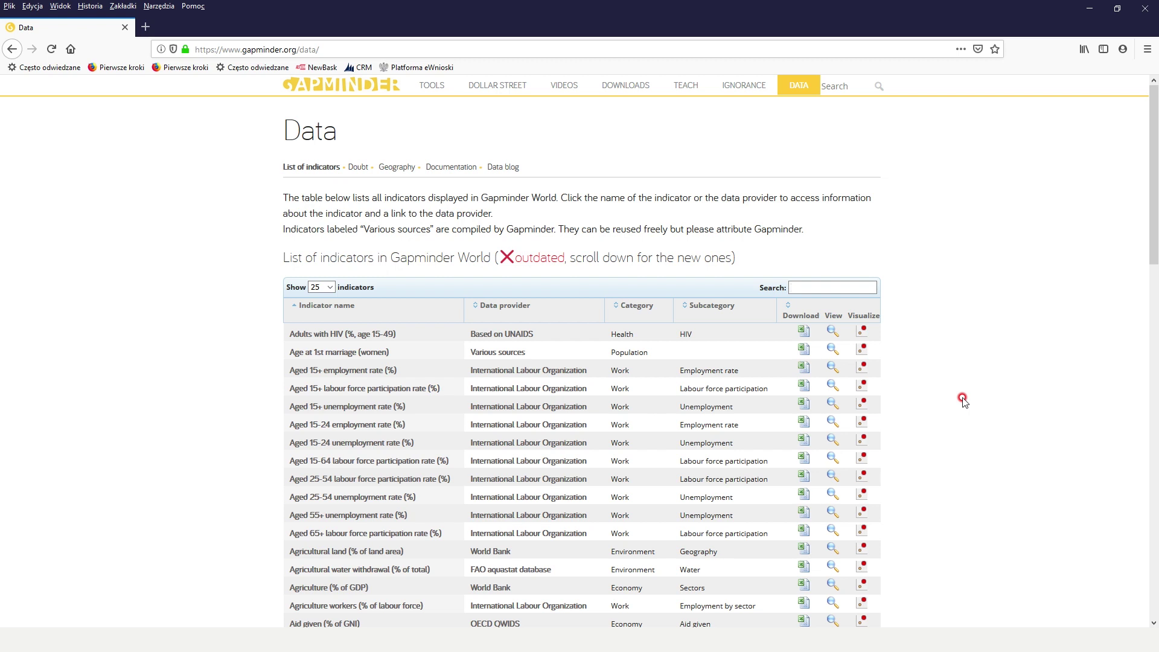
- Search for 'bmi women' and download the women's BMI spreadsheet to check it opens
text(bmi)
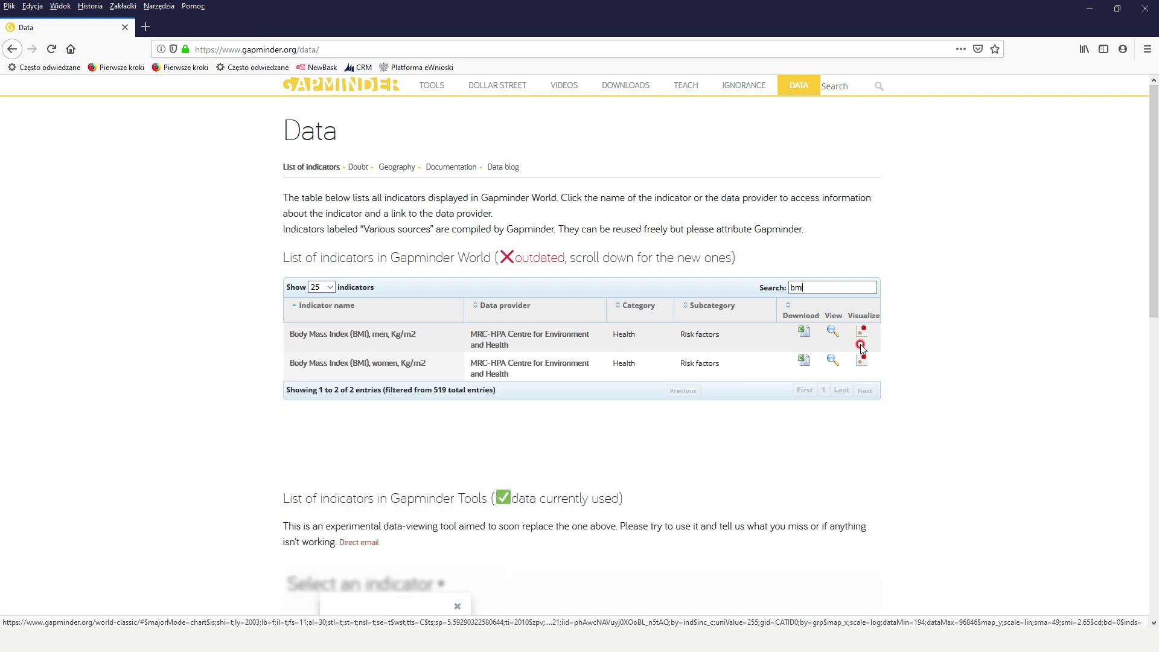
text( w)
text(omen)
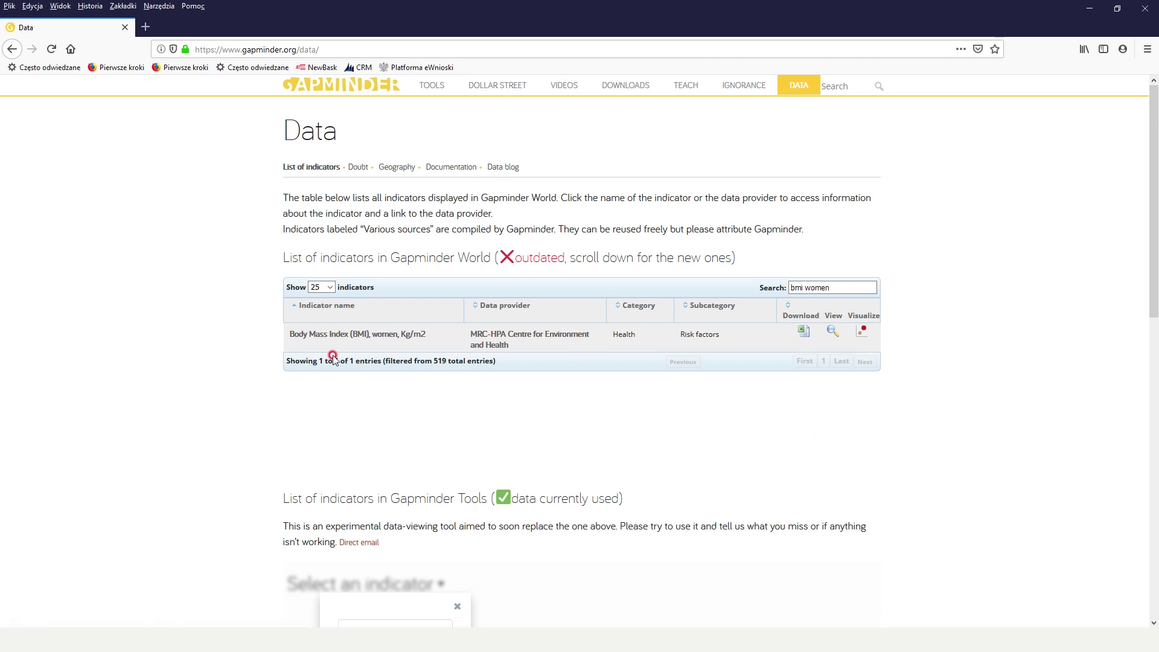
click(796, 336)
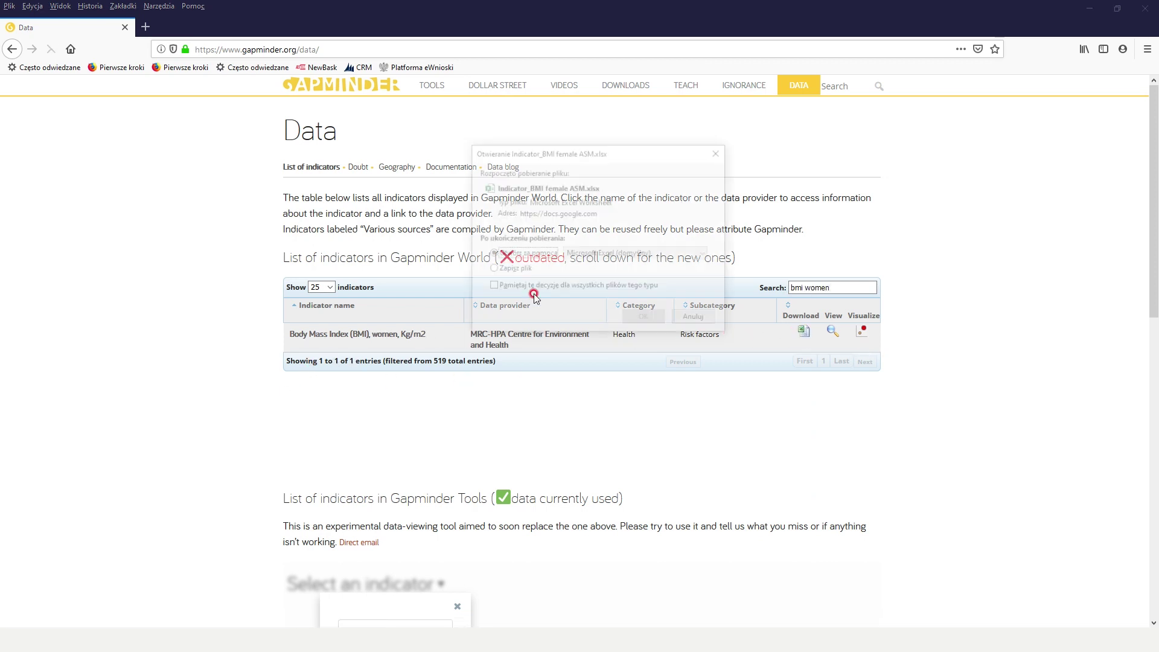
click(625, 315)
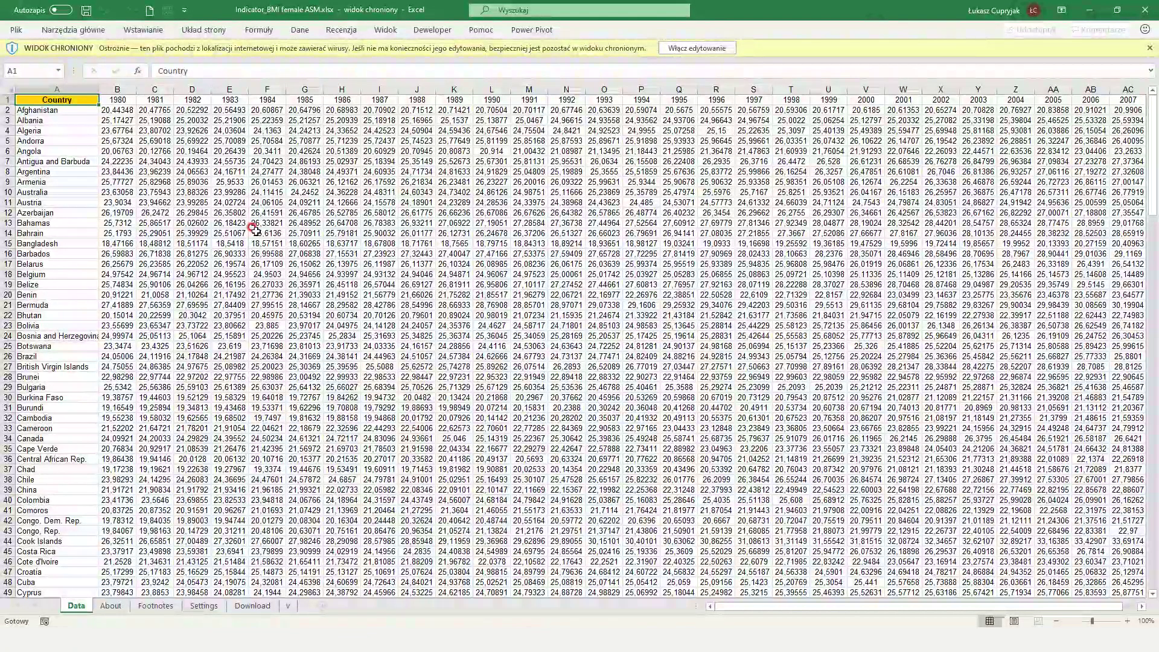
- Close the downloaded spreadsheet and copy the women's BMI download link address
click(1145, 14)
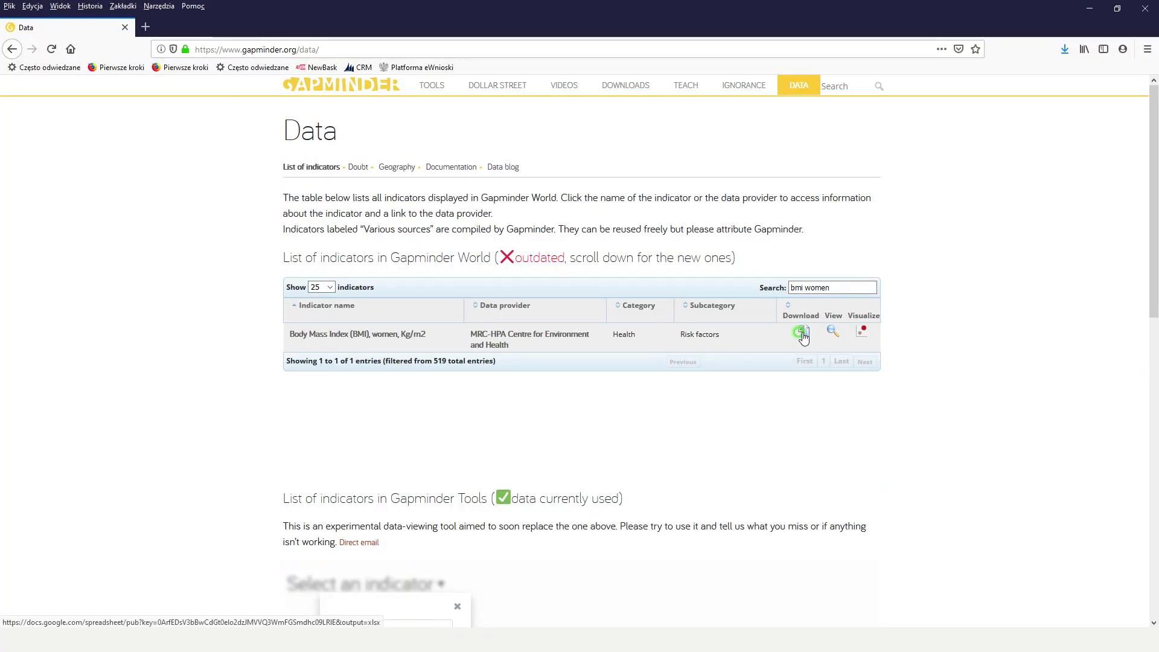
right_click(803, 337)
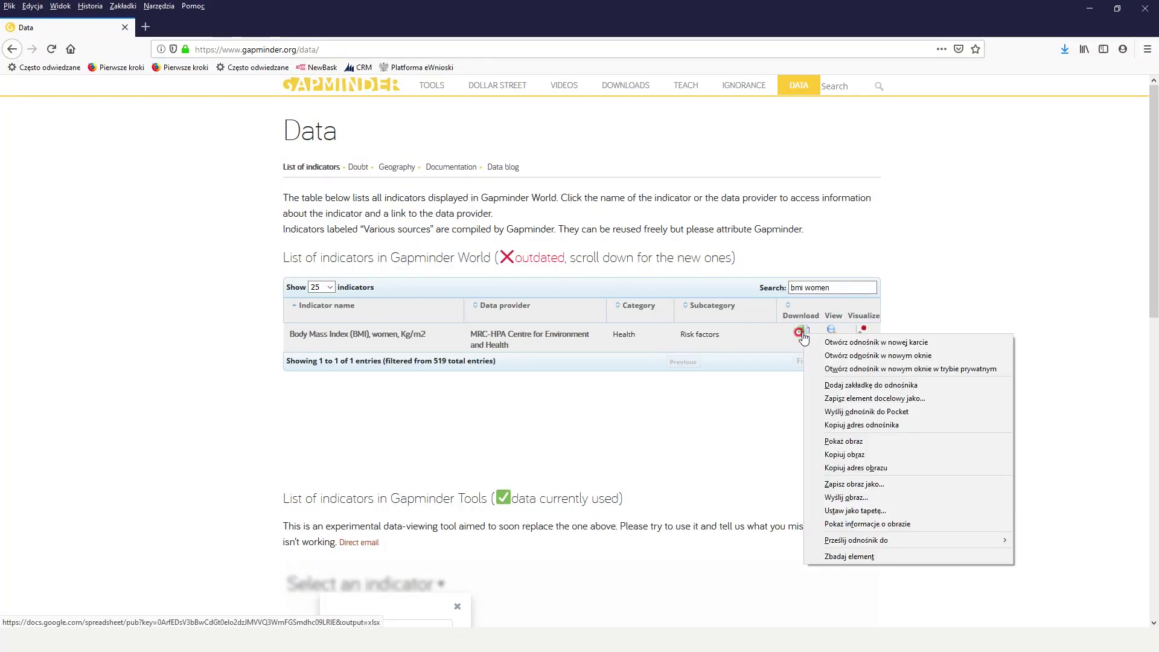
click(851, 424)
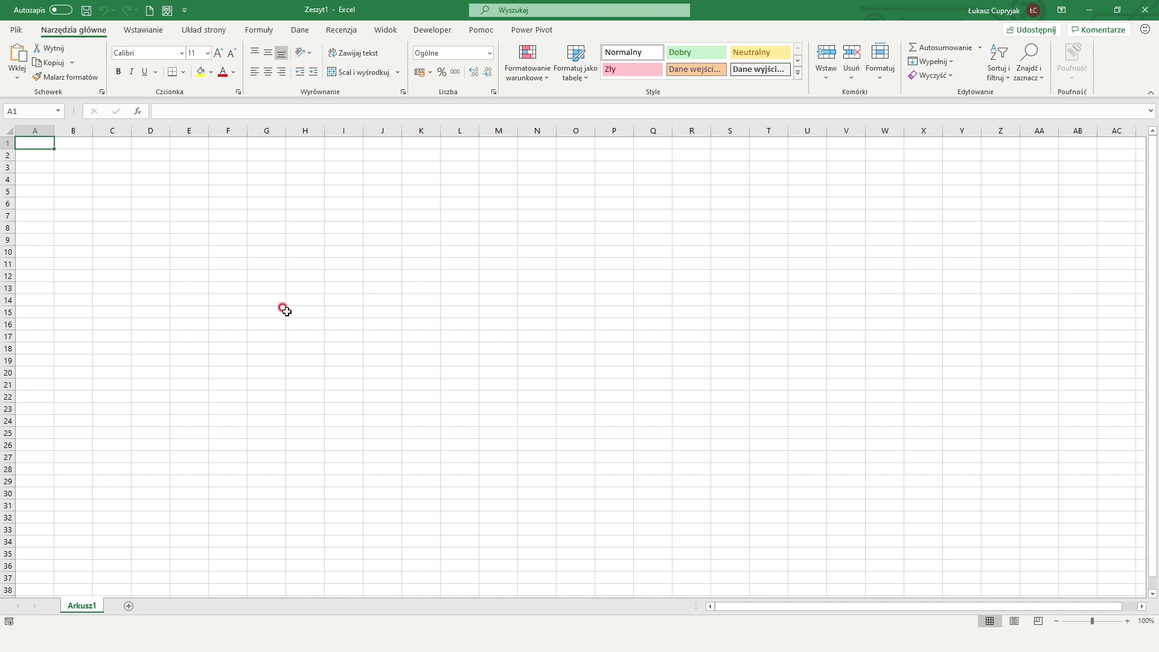
- Import from Web using the pasted Gapminder link and preview its Data sheet in Navigator
click(300, 30)
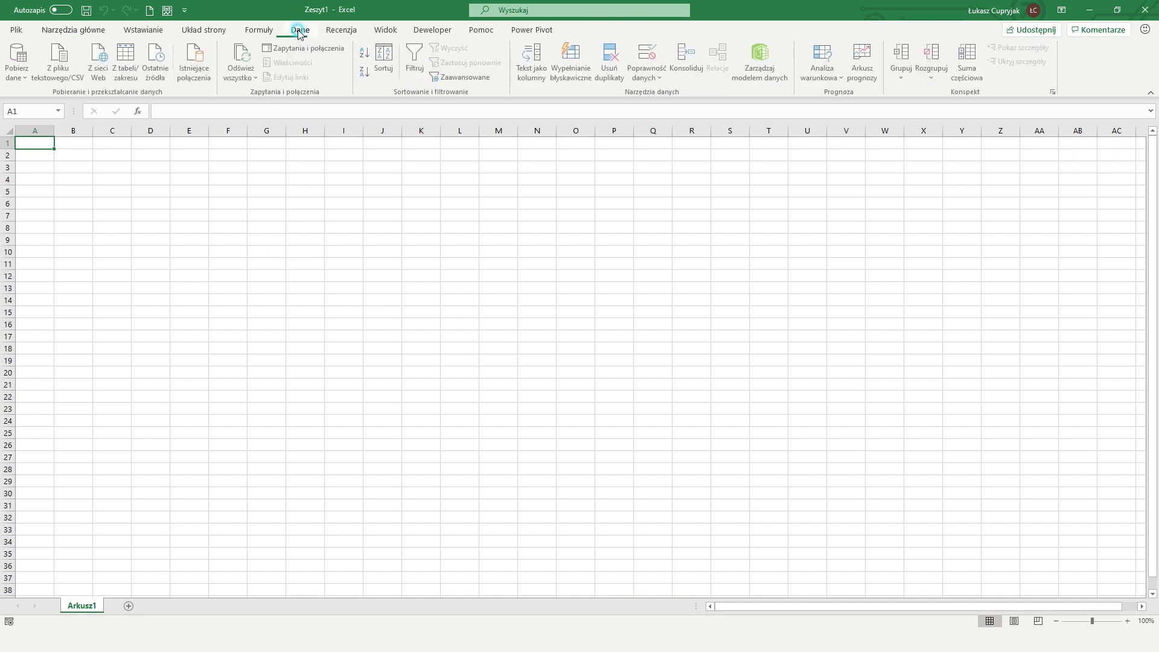
click(18, 63)
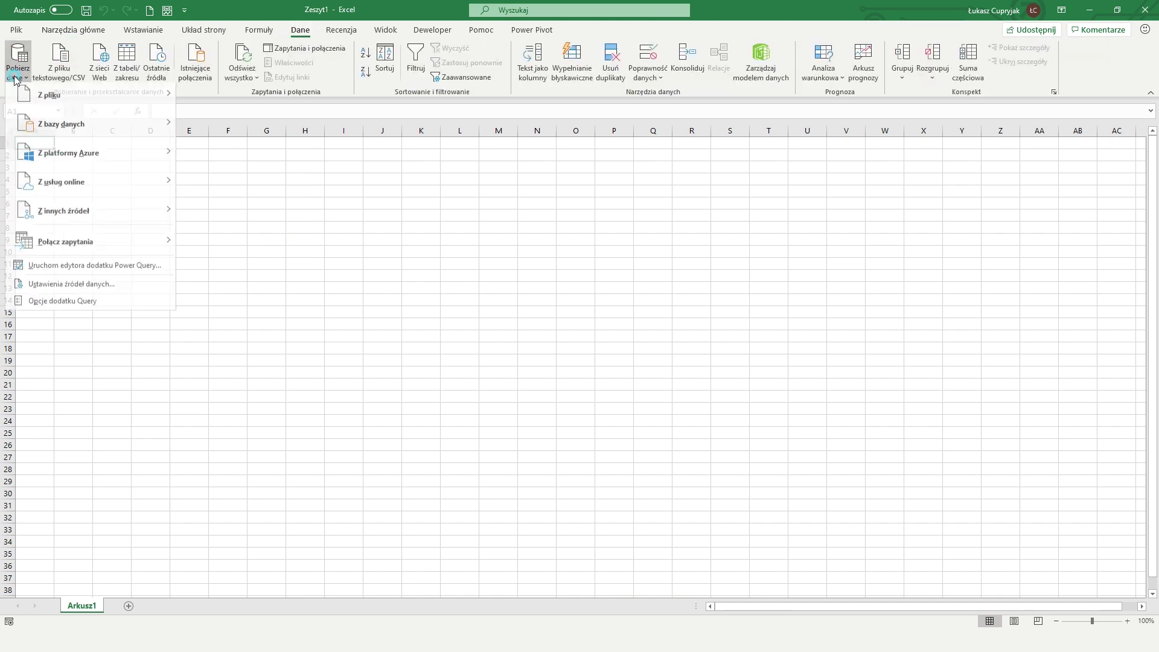
mouse_move(90, 215)
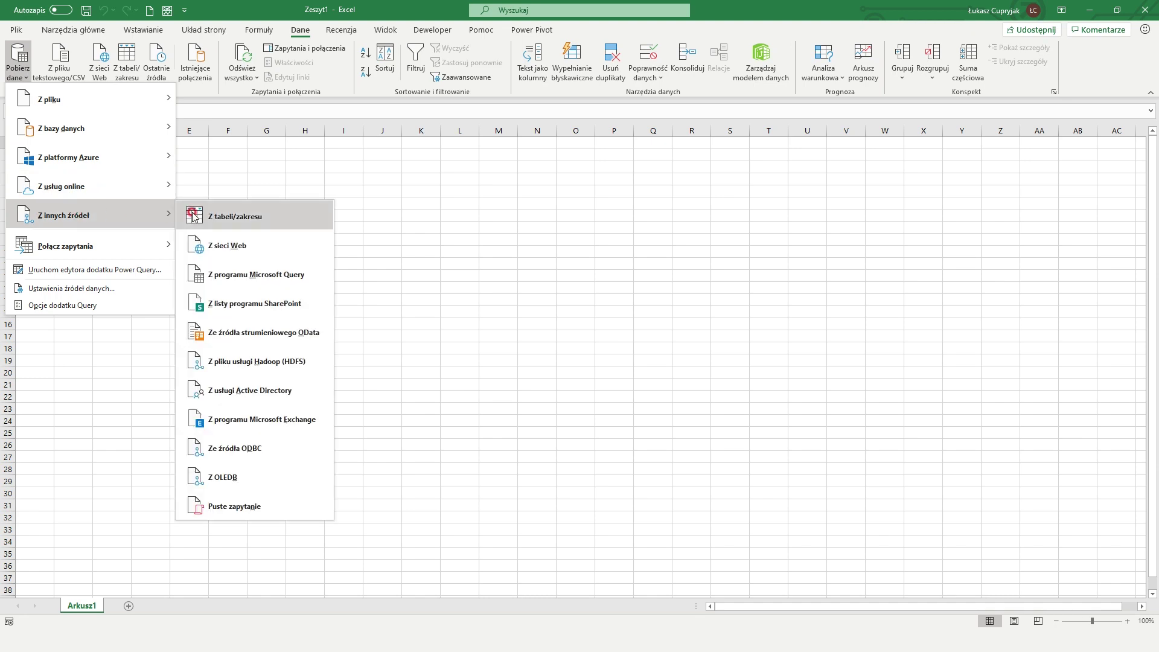
click(233, 246)
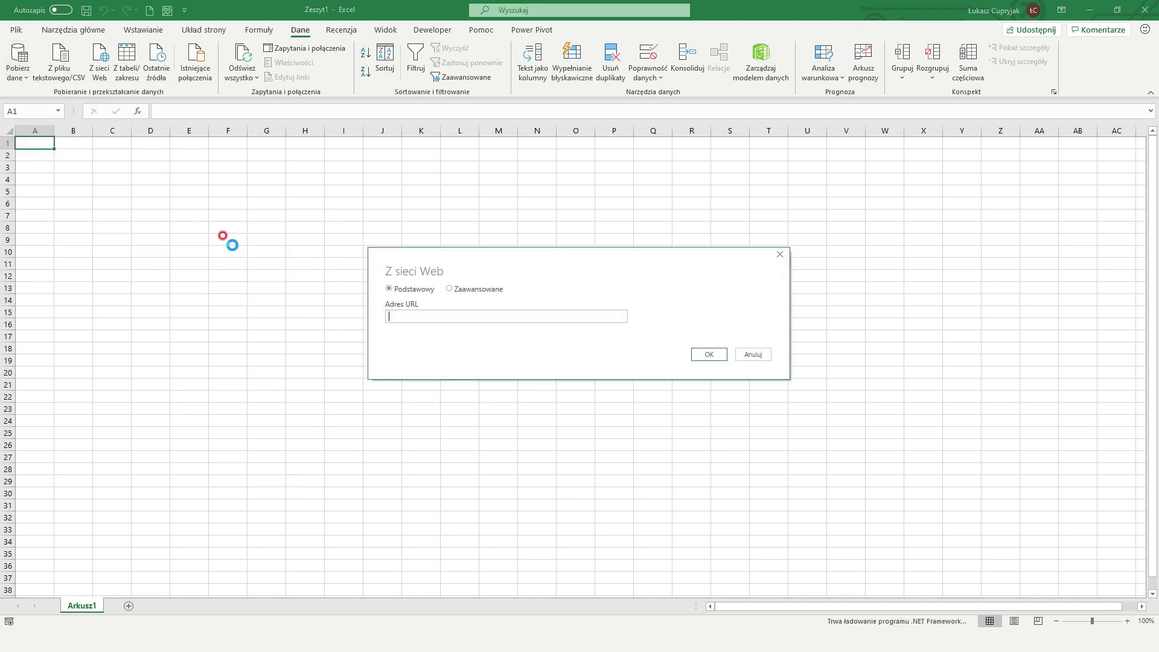
key(ctrl+v)
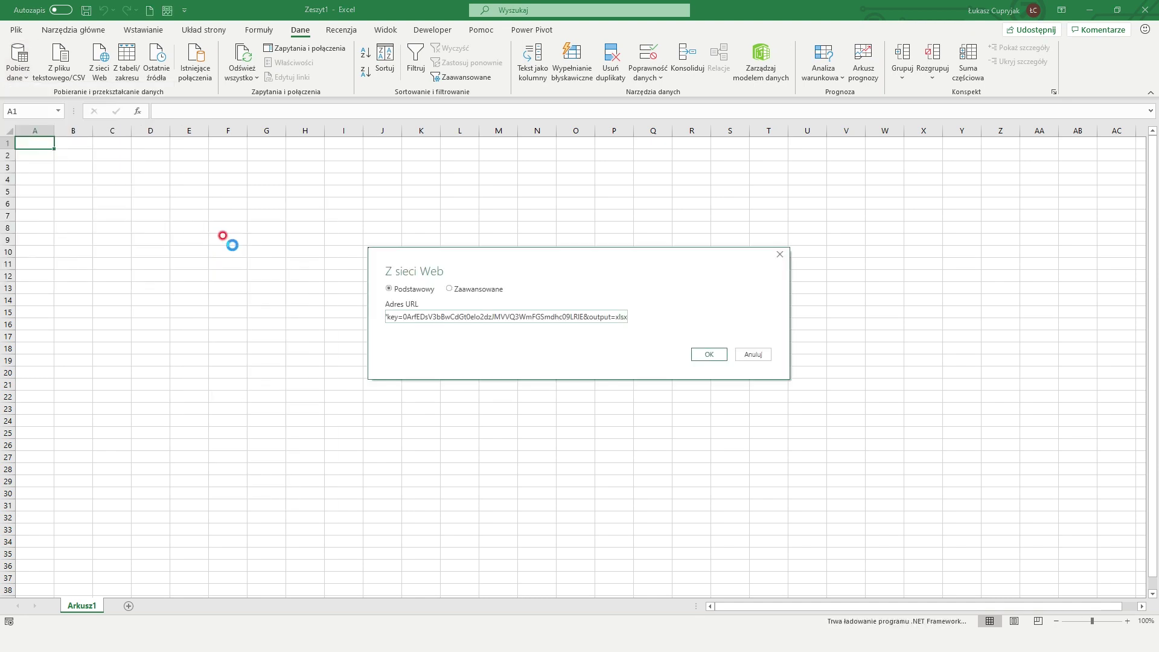
click(705, 355)
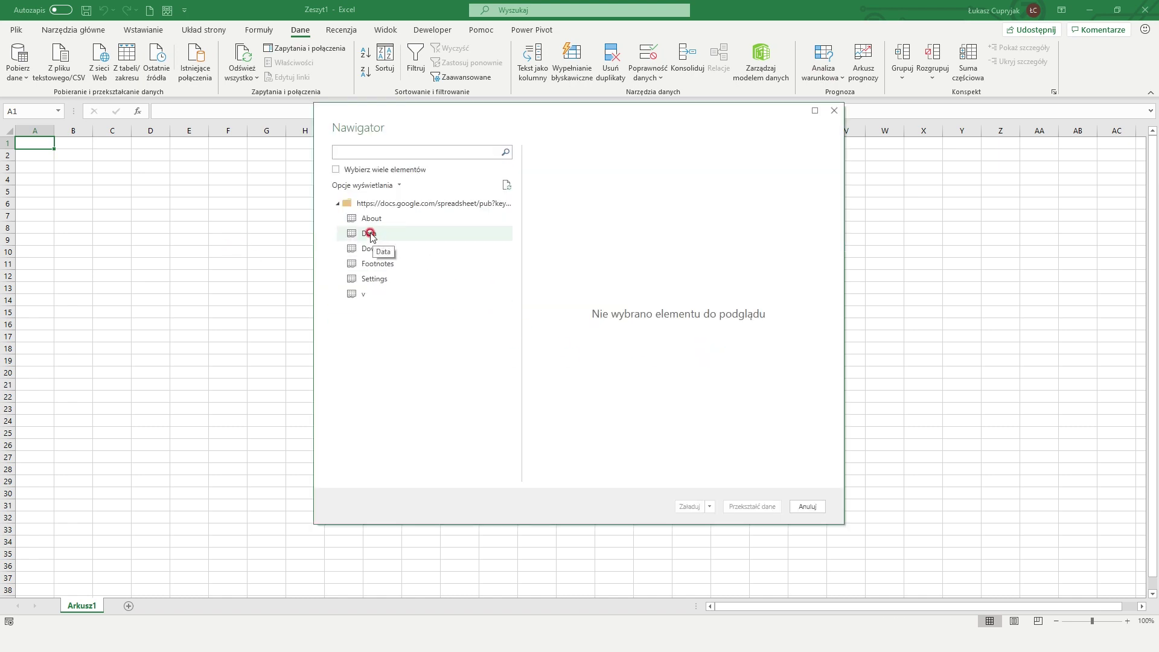
click(370, 236)
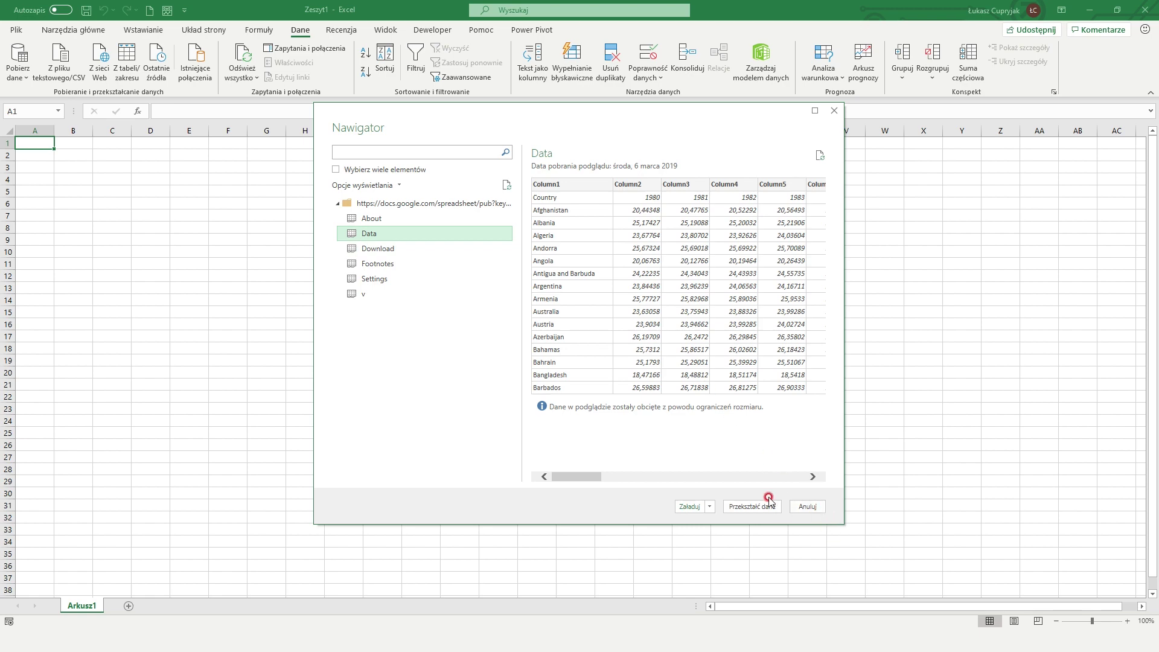
- Open the Data sheet in Power Query Editor and rename the query from Data to BMI
click(755, 506)
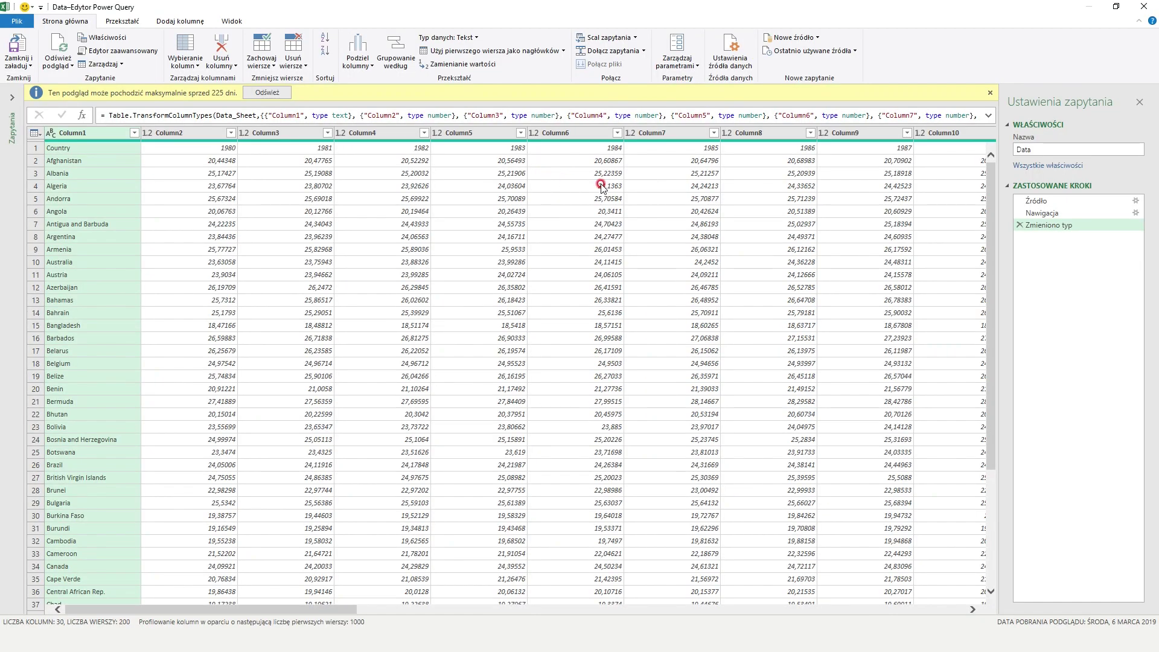
click(1029, 148)
double_click(1033, 149)
text(BMI)
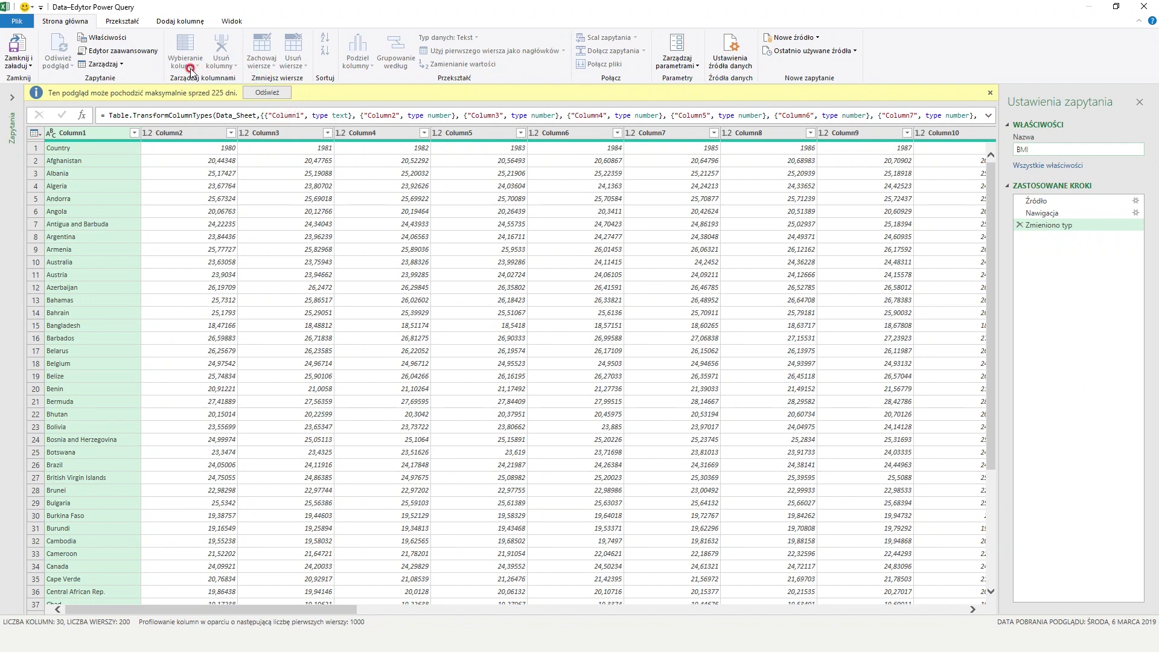
click(269, 93)
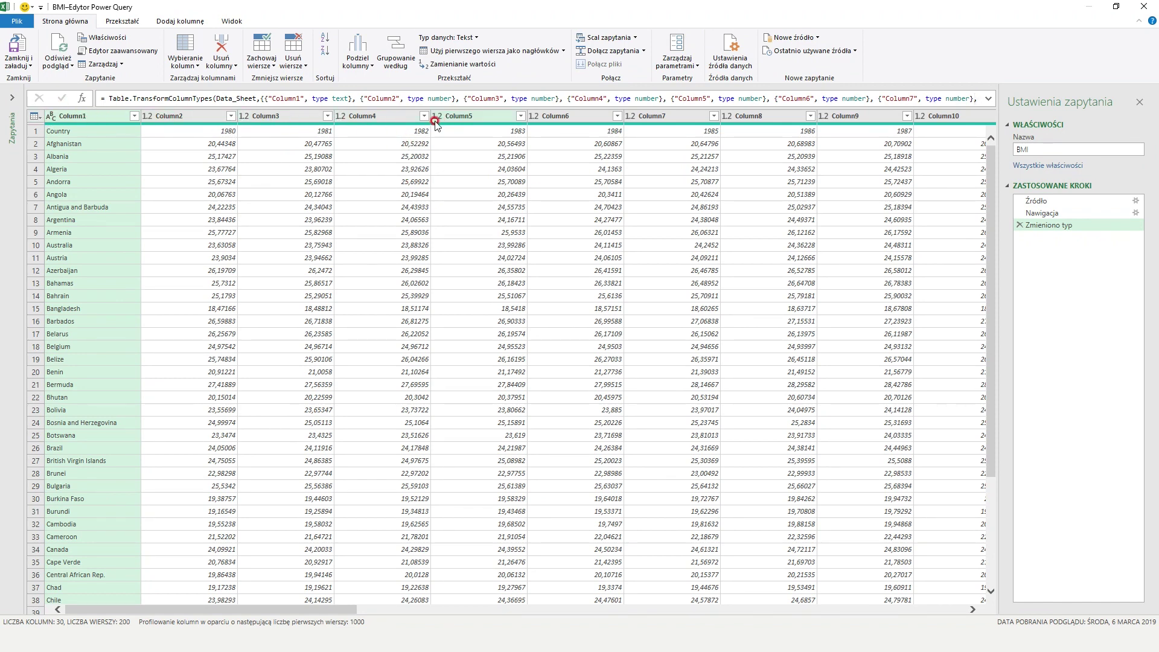
- Use the first row as headers so columns read Country, 1980, 1981 and onward
click(33, 117)
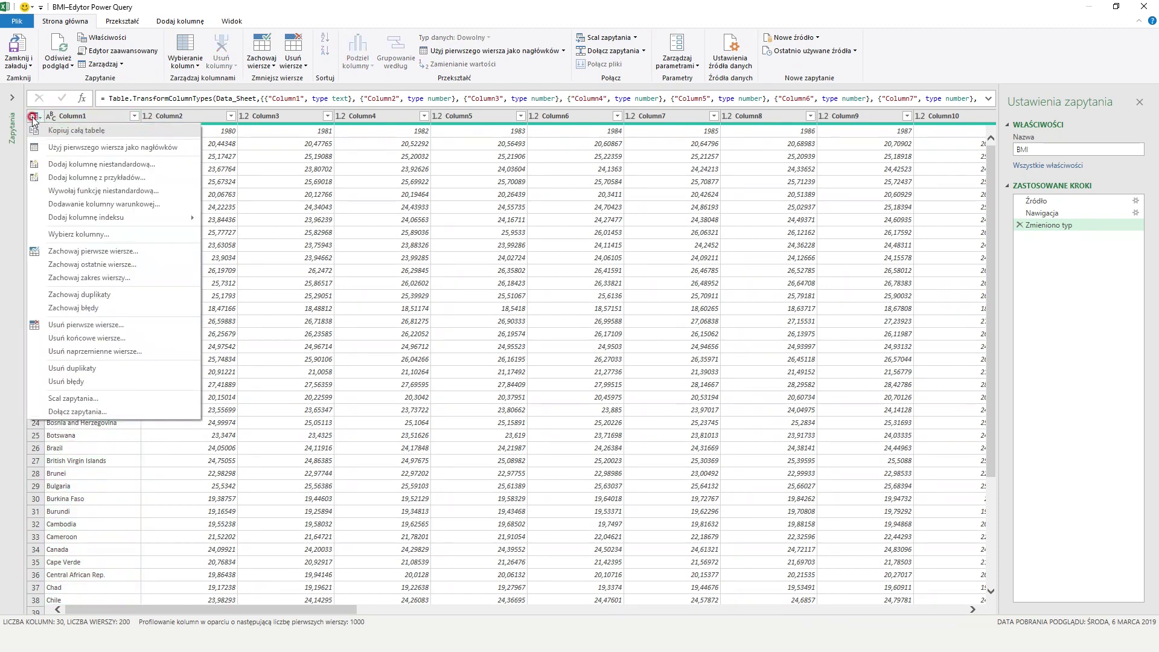
click(111, 151)
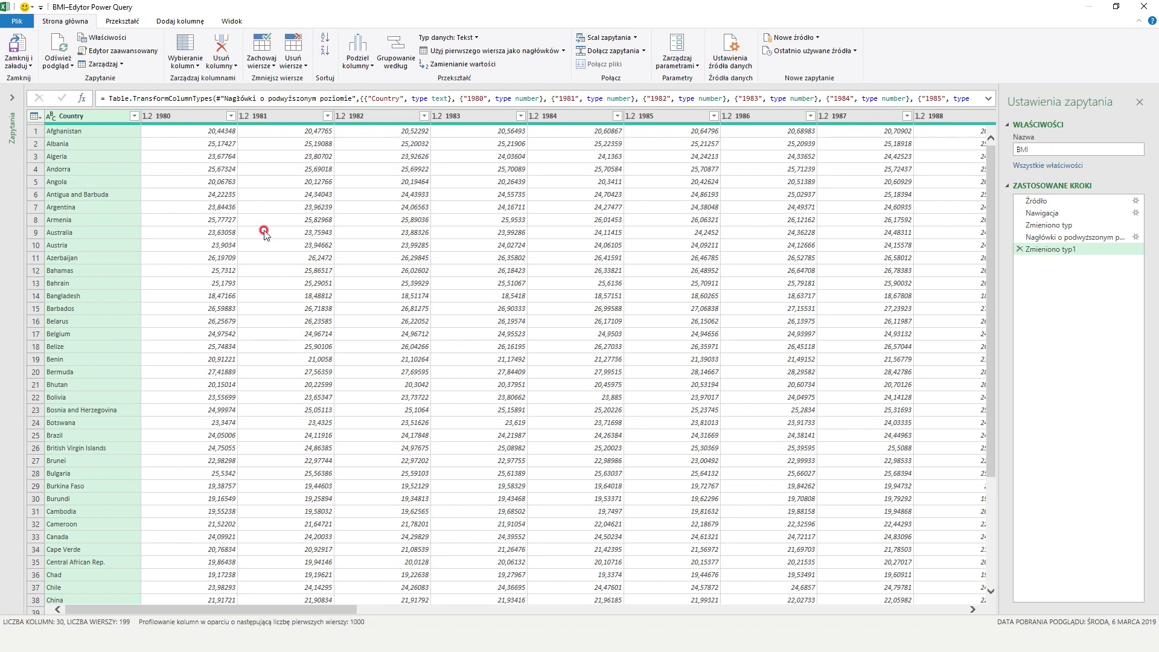
- Unpivot every column except Country into attribute and value rows
click(82, 115)
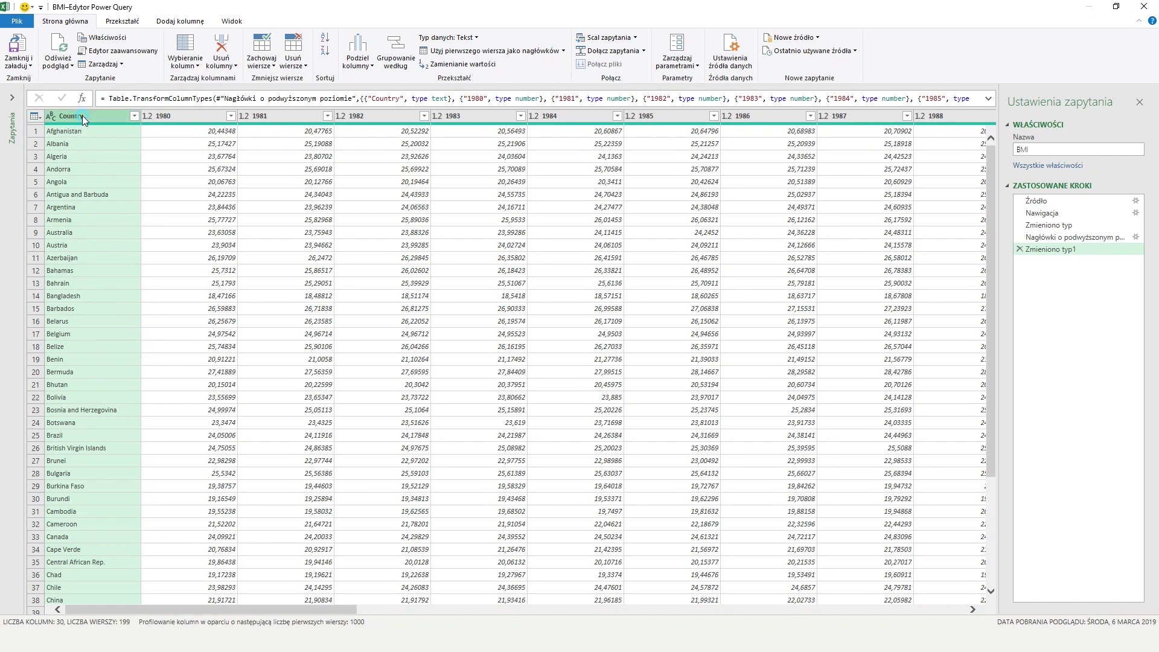
right_click(83, 117)
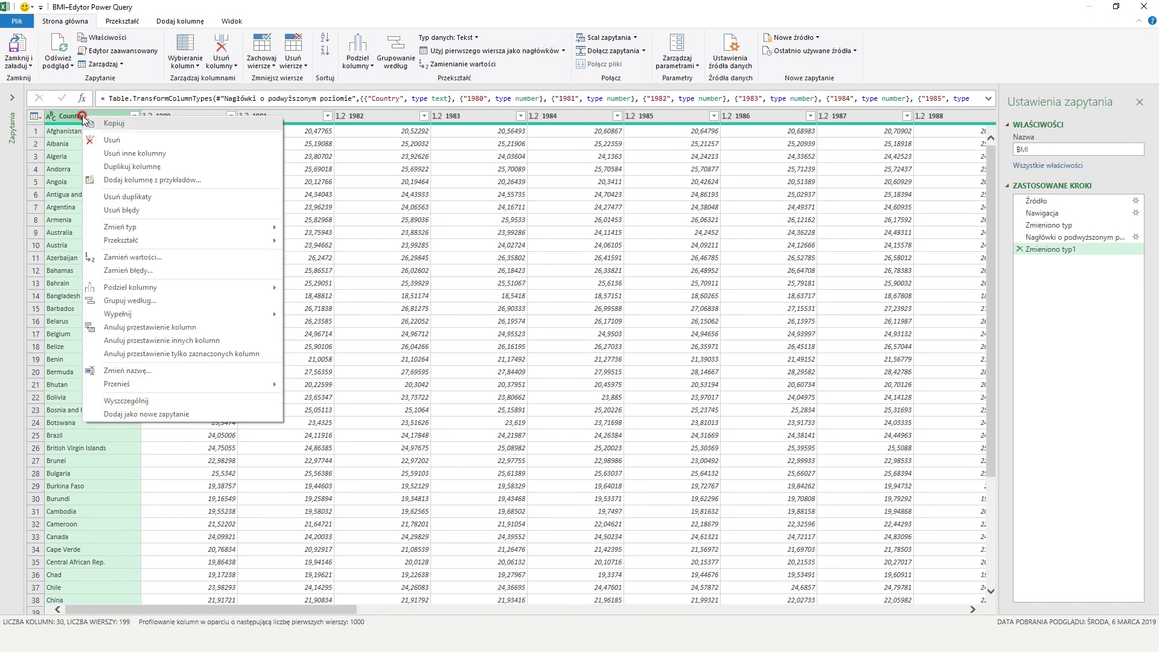
click(166, 341)
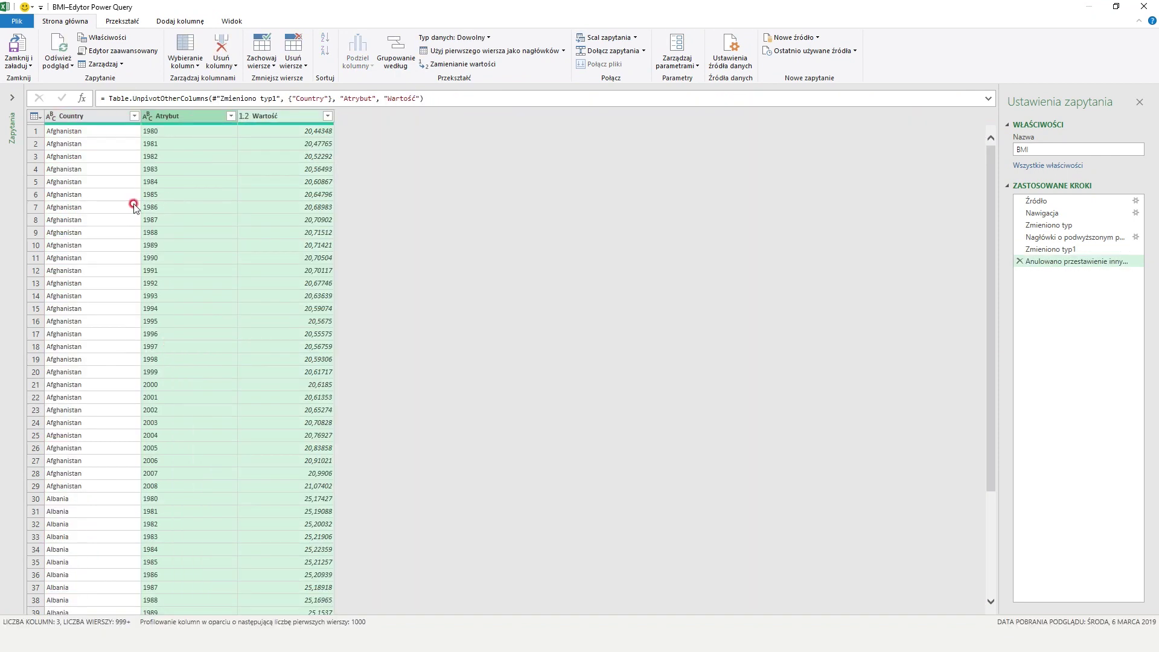
- Rename the Country column to Kraj and the Atrybut column to Rok
click(71, 115)
double_click(71, 114)
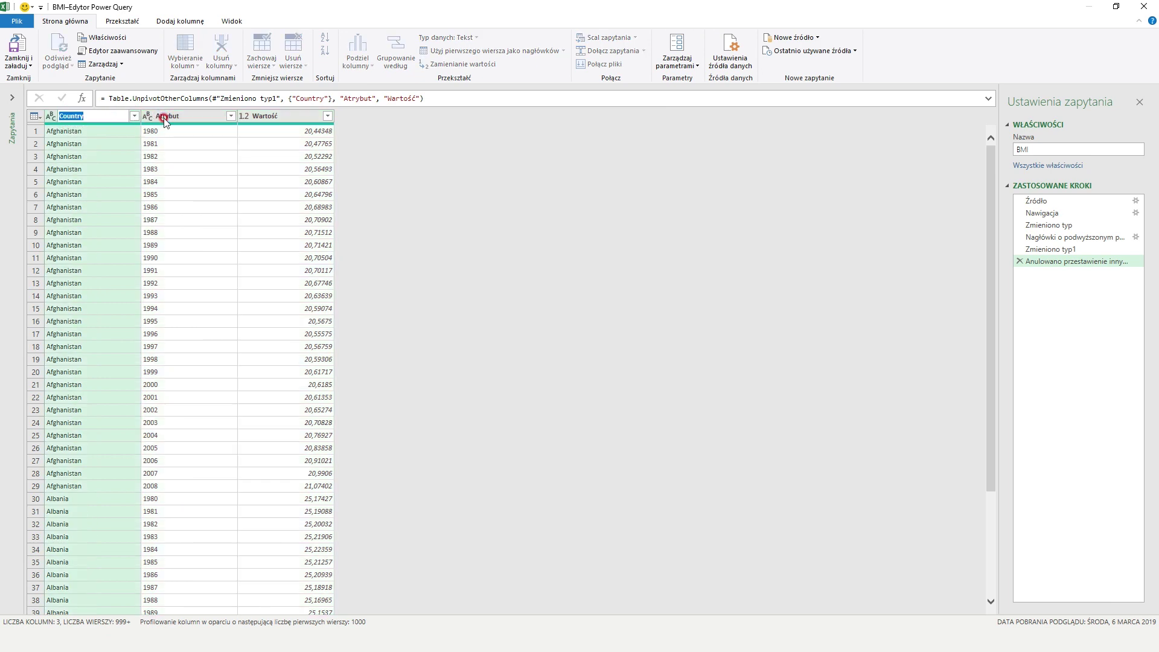
text(Kra)
text(j)
double_click(164, 116)
text(Rok)
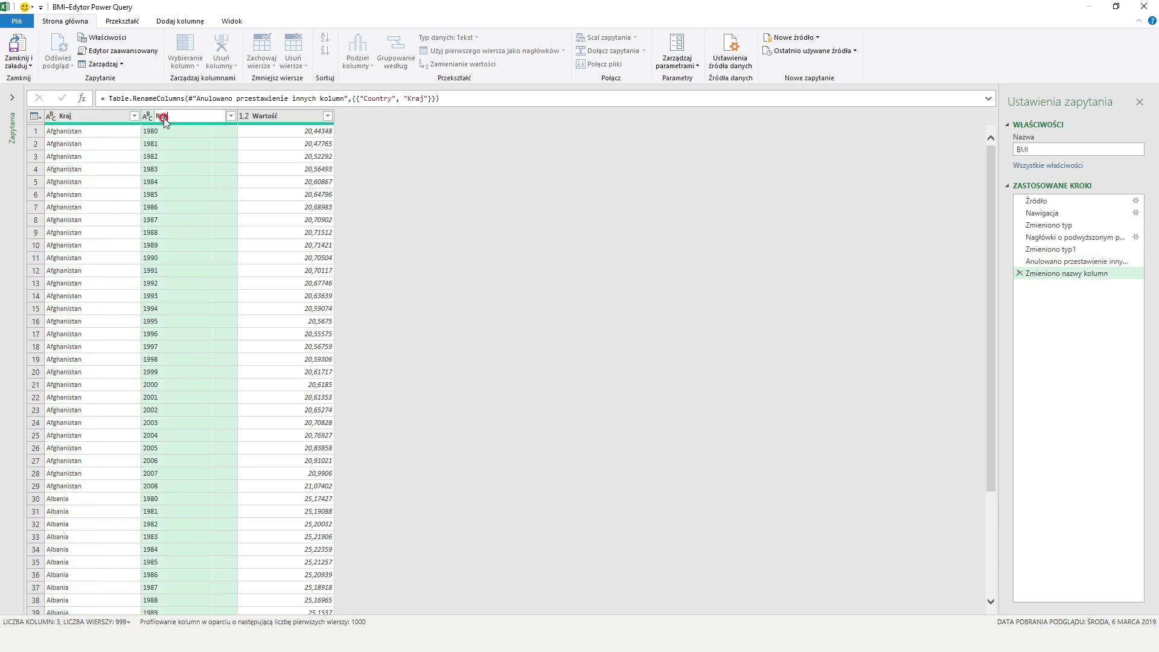
key(Return)
- Rename the Wartość column to BMI and set Rok's type to whole number
click(272, 116)
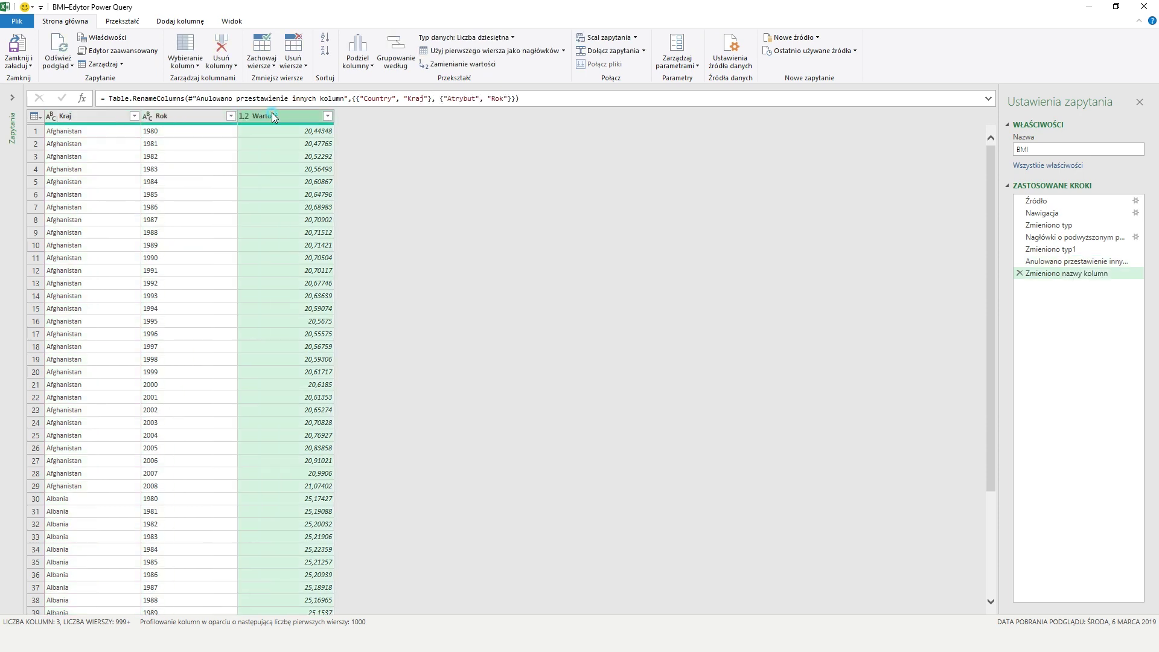
double_click(273, 116)
text(BMI)
key(Return)
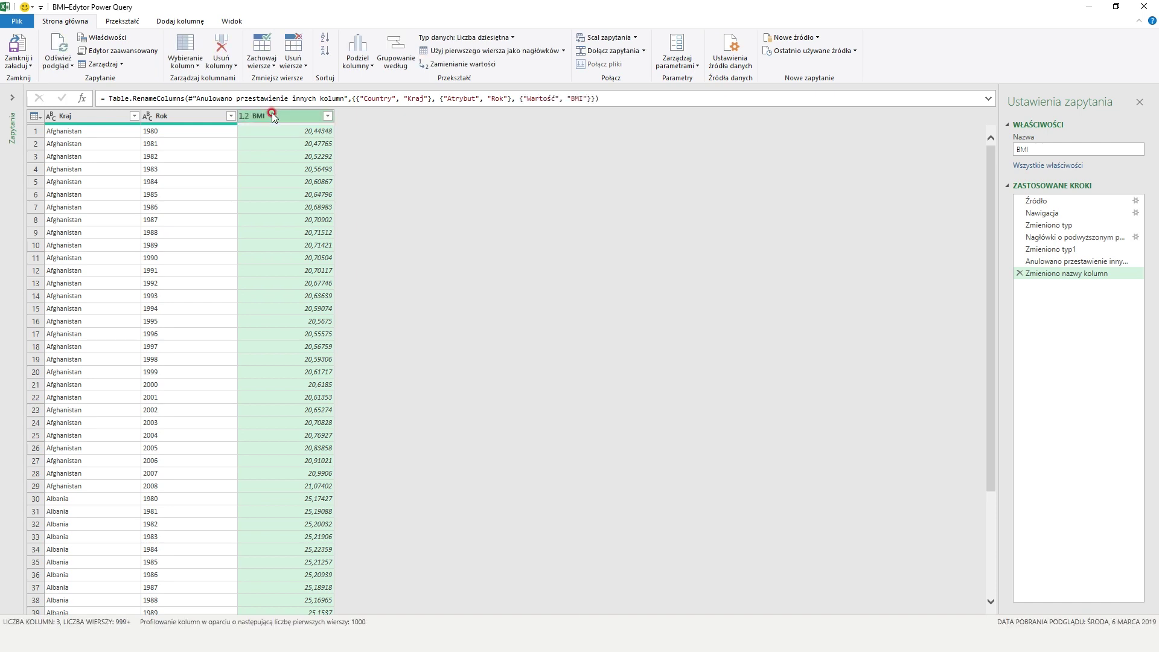
click(148, 116)
click(180, 158)
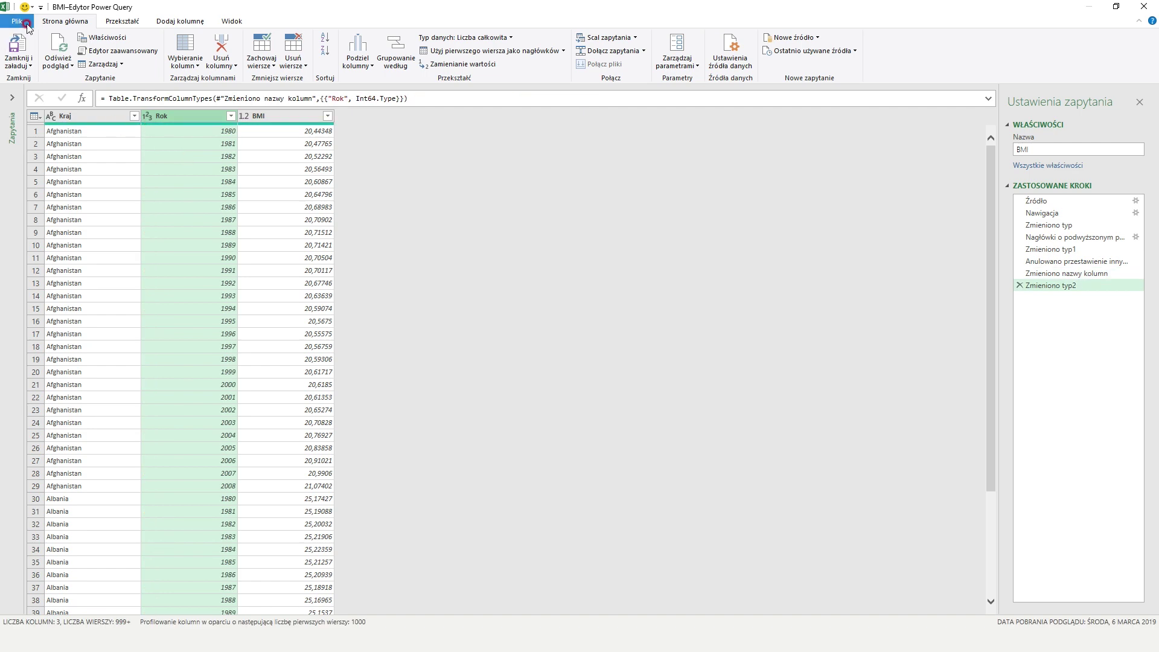
- Close the editor and load the BMI query as a connection only
click(18, 23)
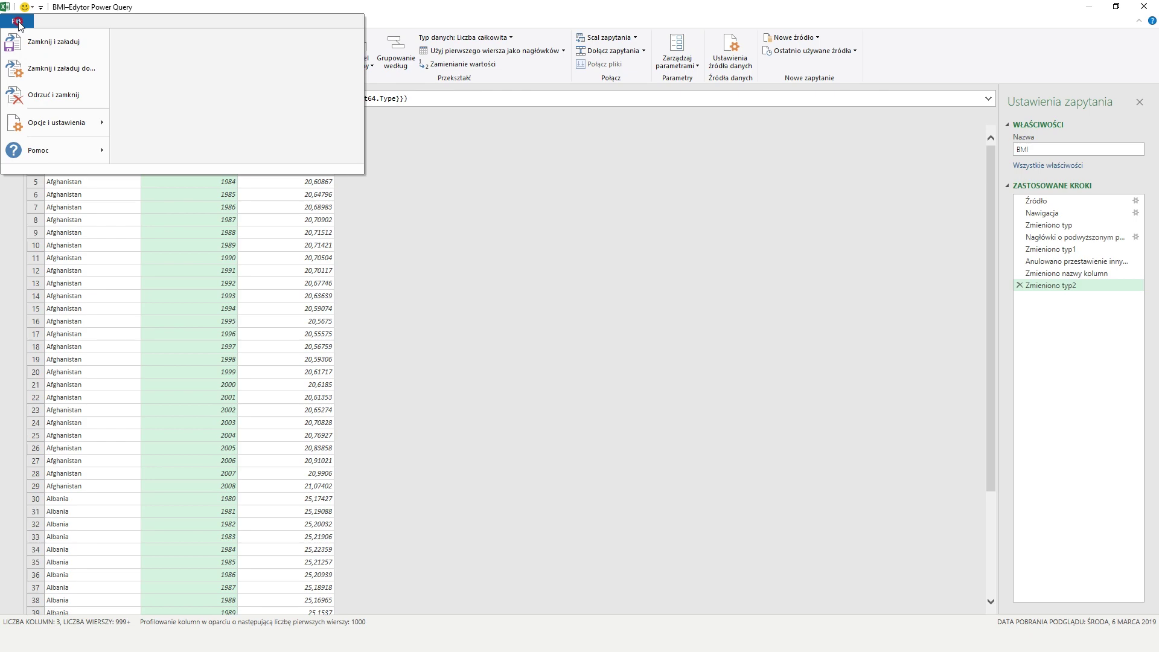
click(65, 68)
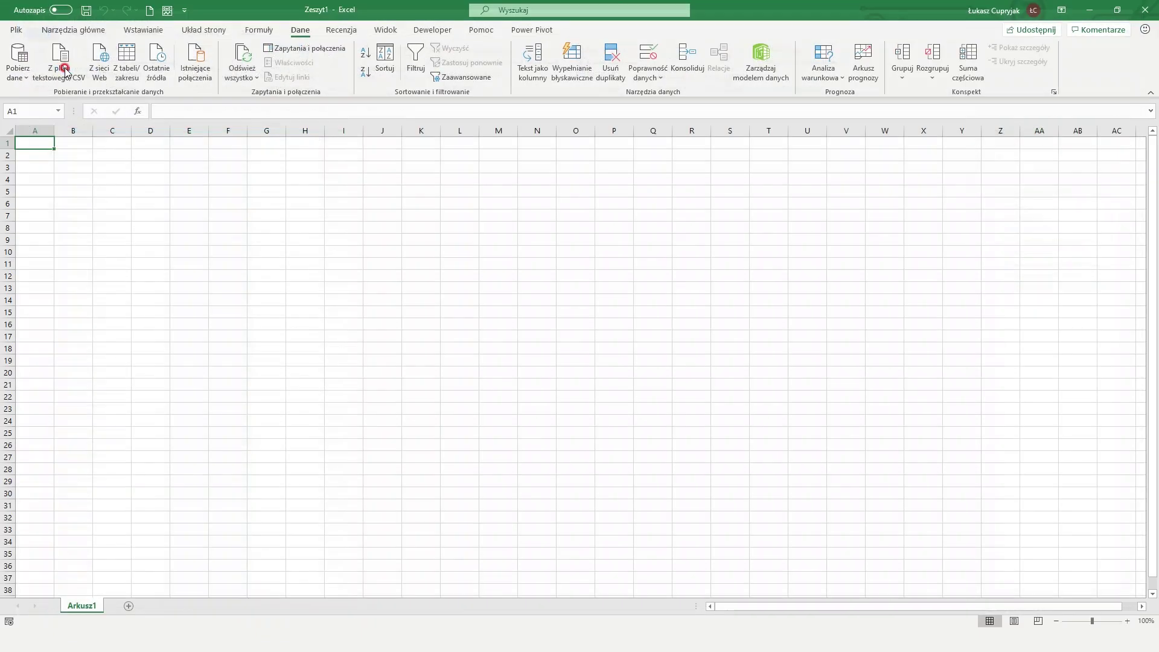
click(446, 332)
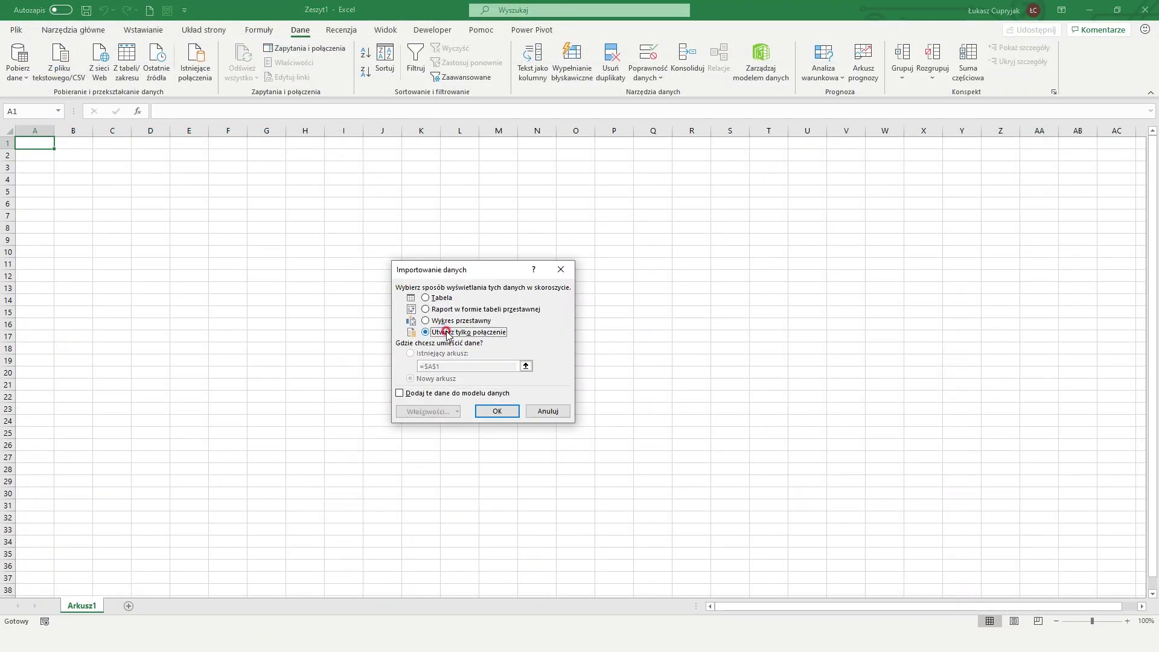
click(497, 411)
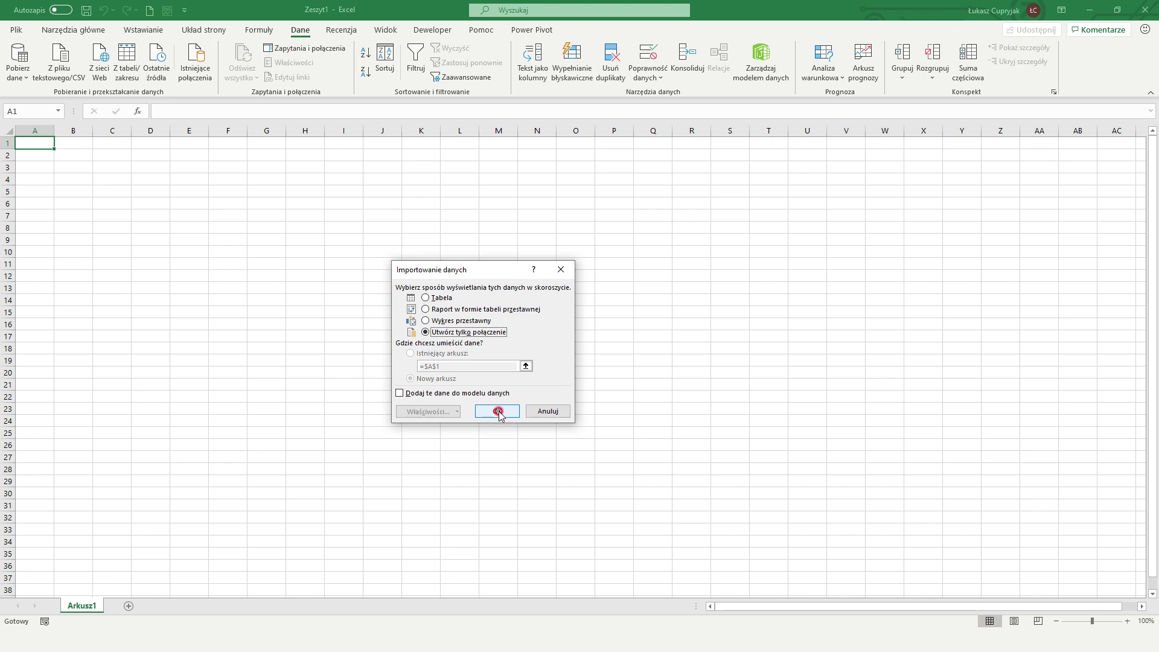
- Insert a PivotTable from the external BMI query connection and put Kraj in Rows
click(148, 31)
click(23, 60)
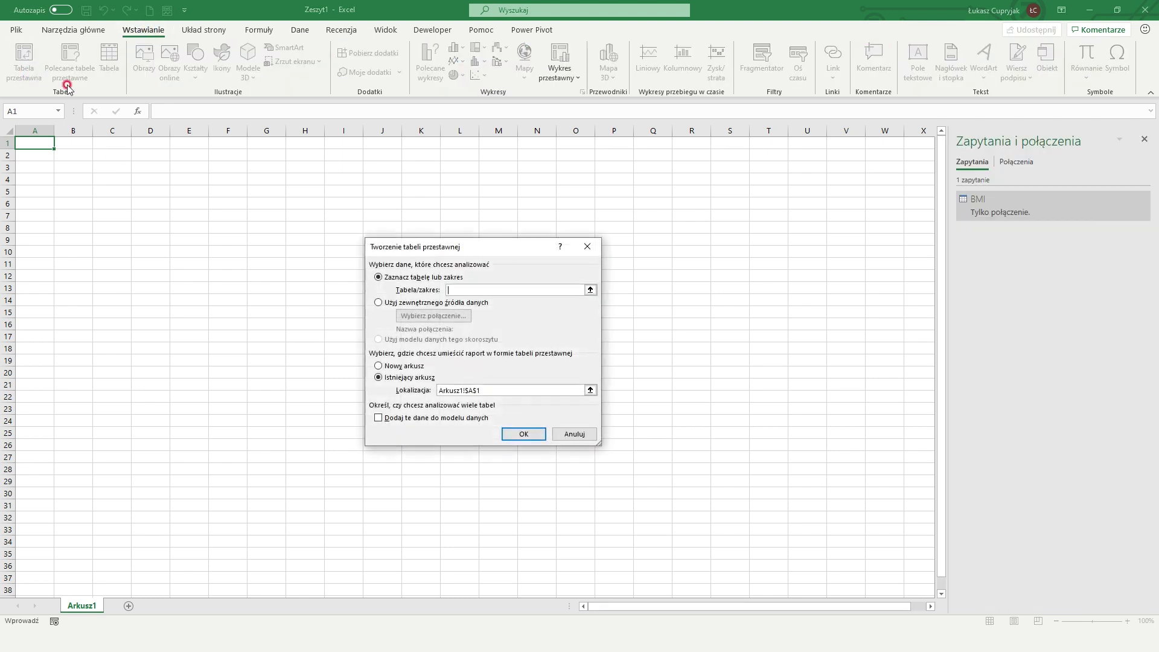
click(392, 302)
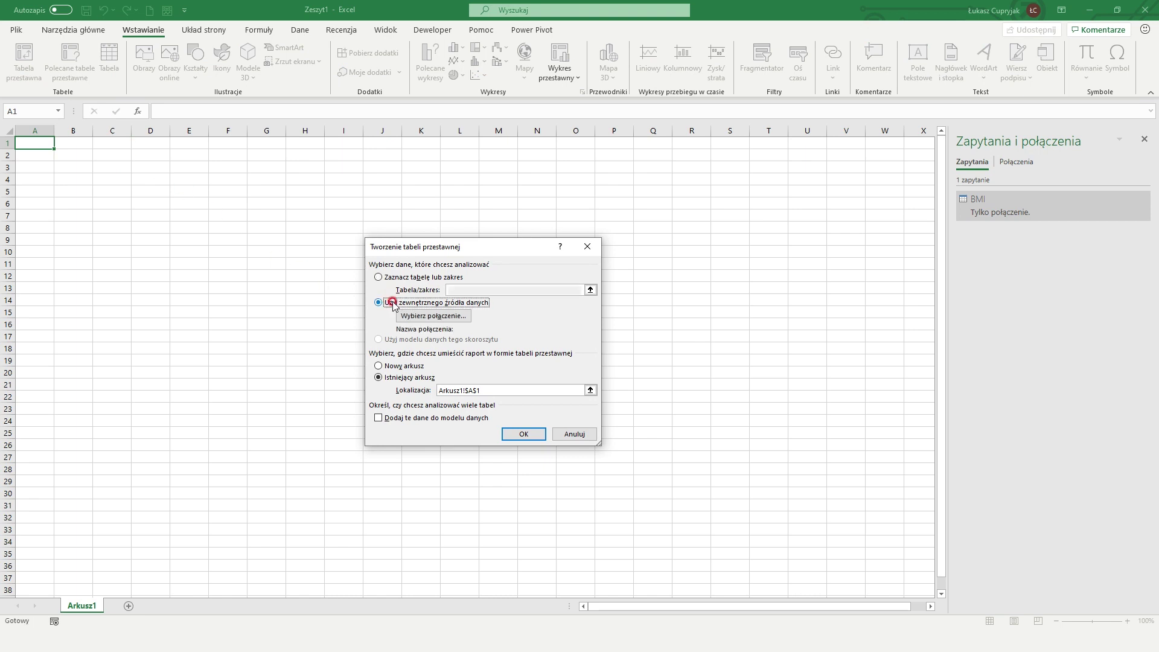
click(434, 317)
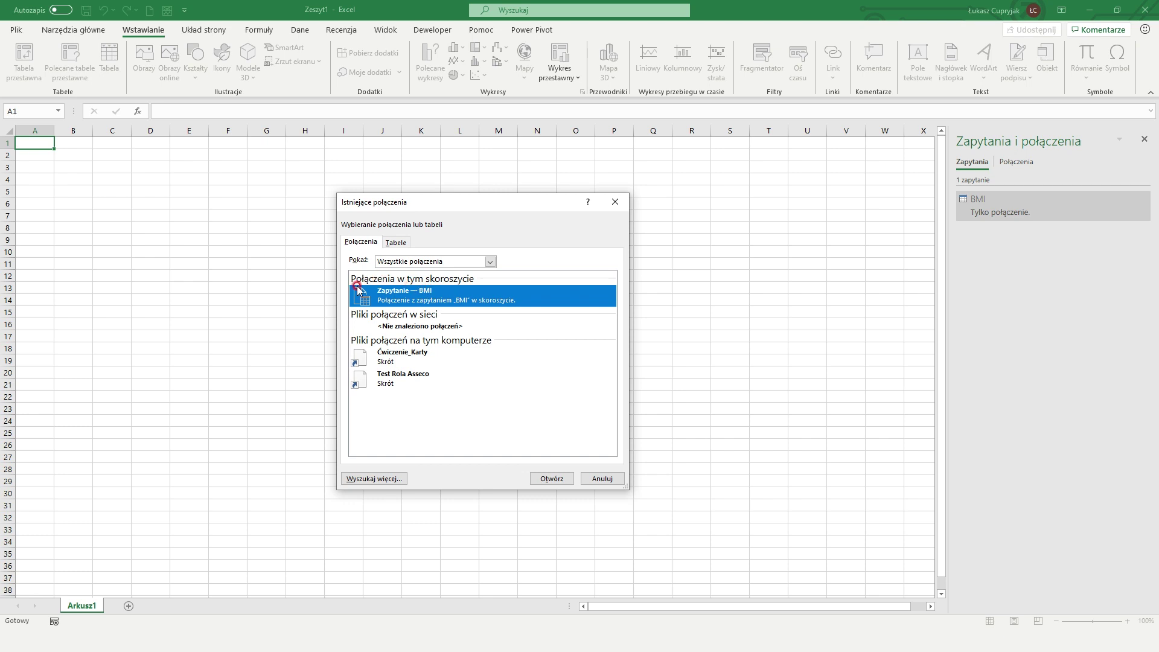
click(552, 479)
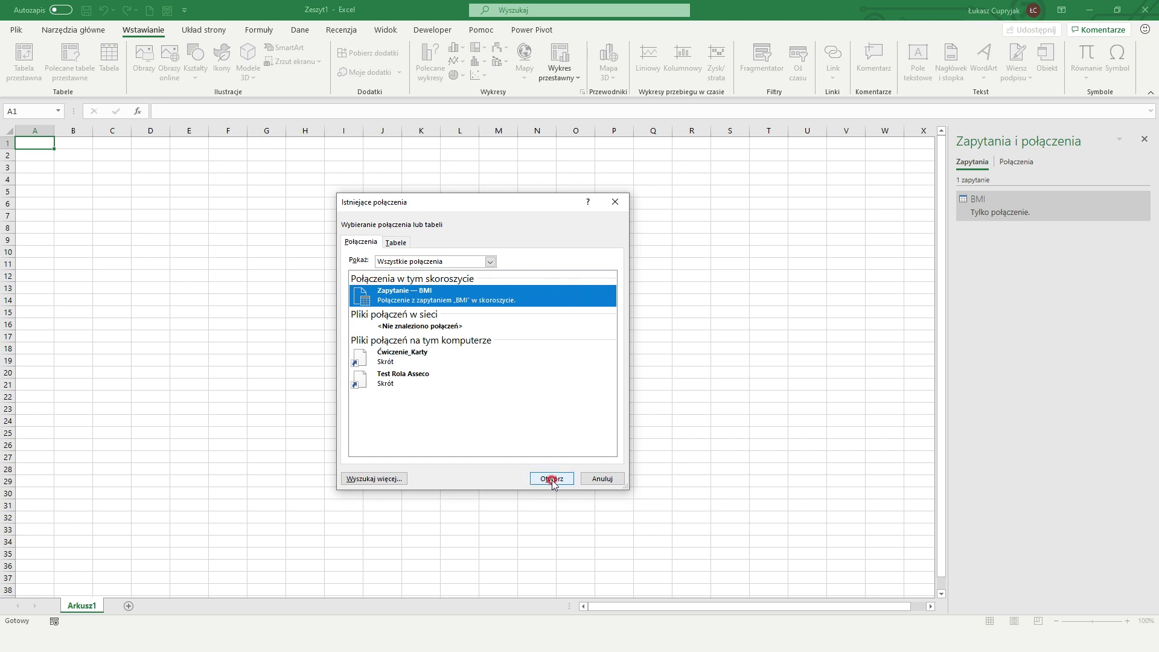
click(527, 433)
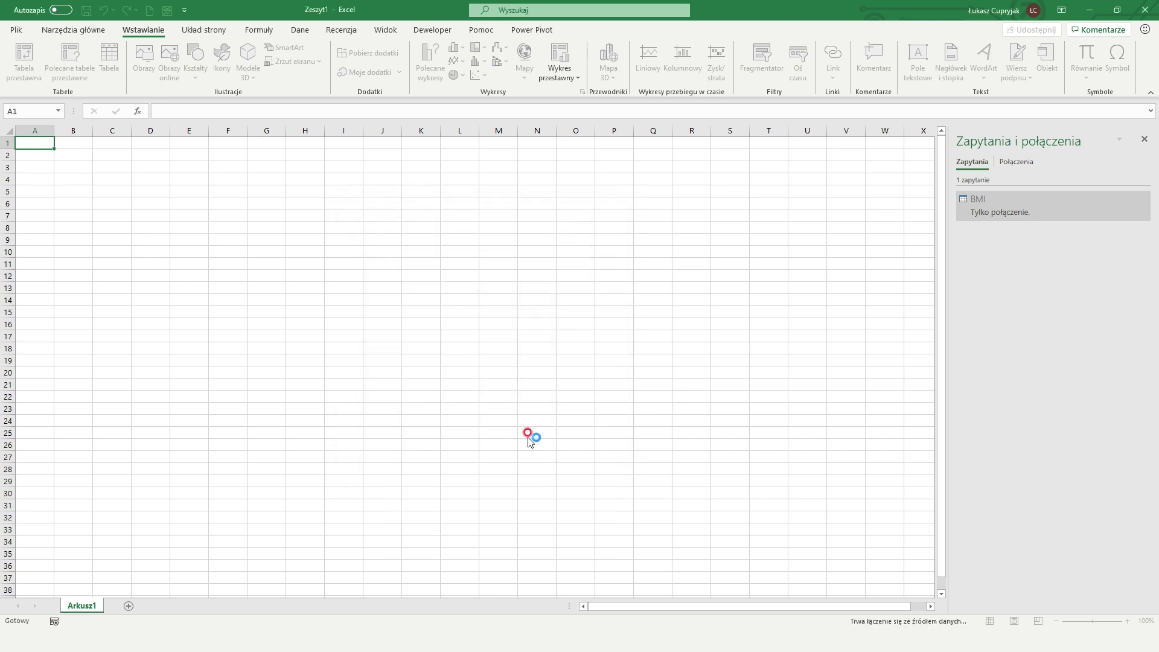
mouse_move(717, 118)
mouse_down()
mouse_move(739, 275)
mouse_move(725, 428)
mouse_up()
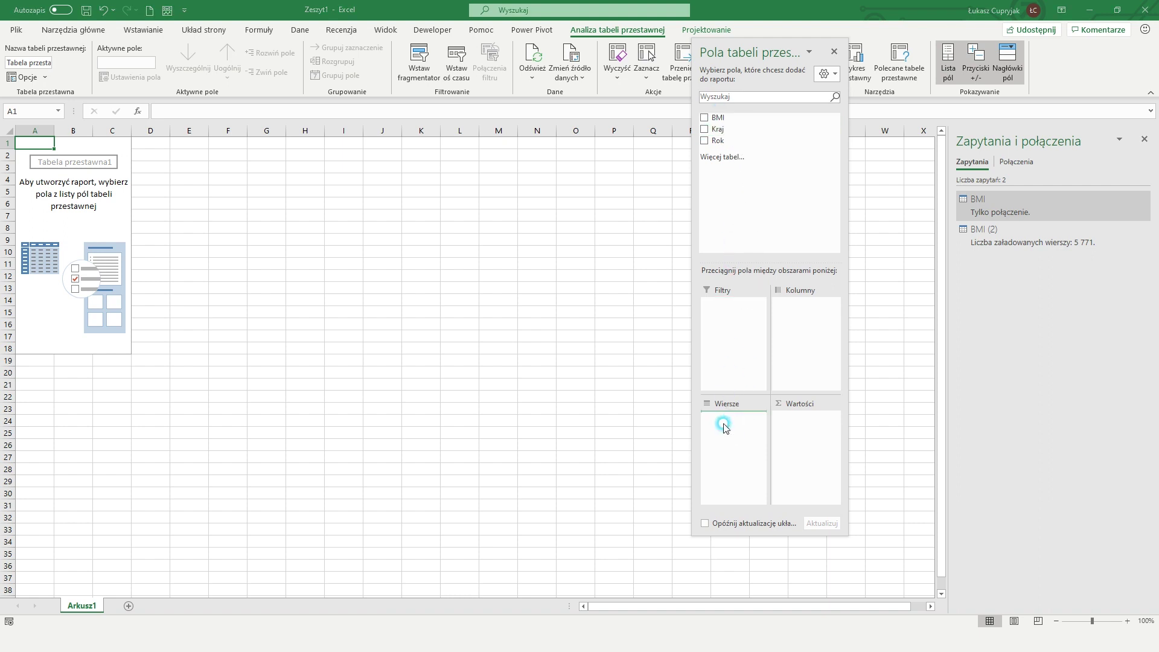
- Add BMI to the PivotTable values and summarise the first BMI column by Minimum
drag(717, 117, 790, 423)
drag(717, 117, 775, 464)
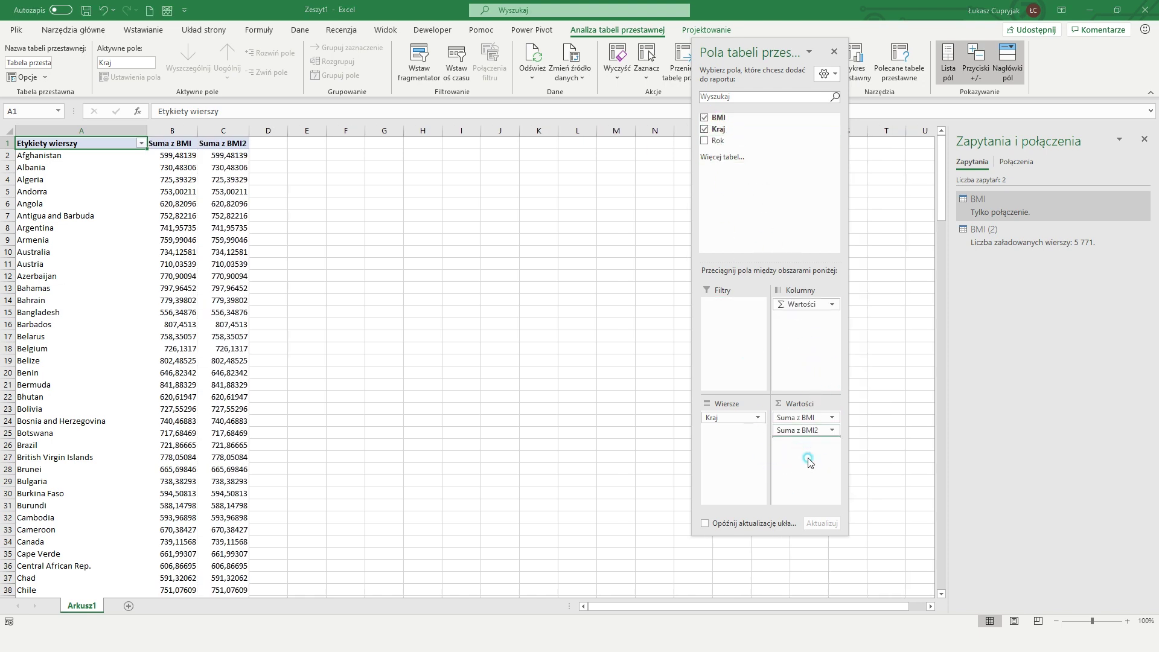
click(831, 417)
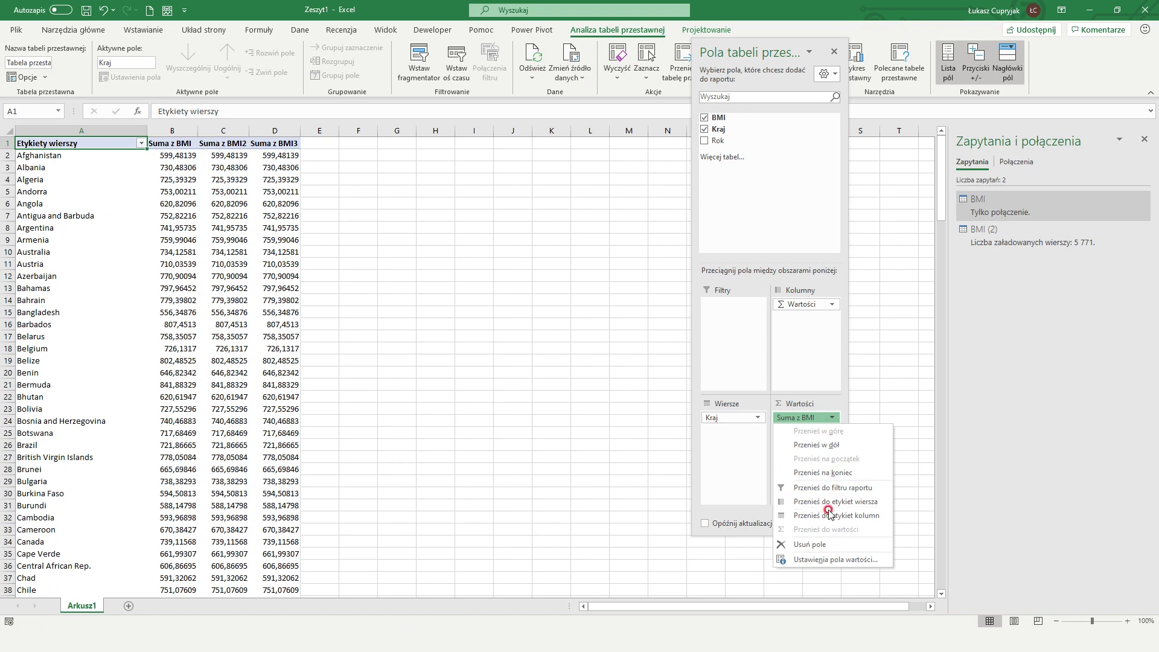
click(823, 559)
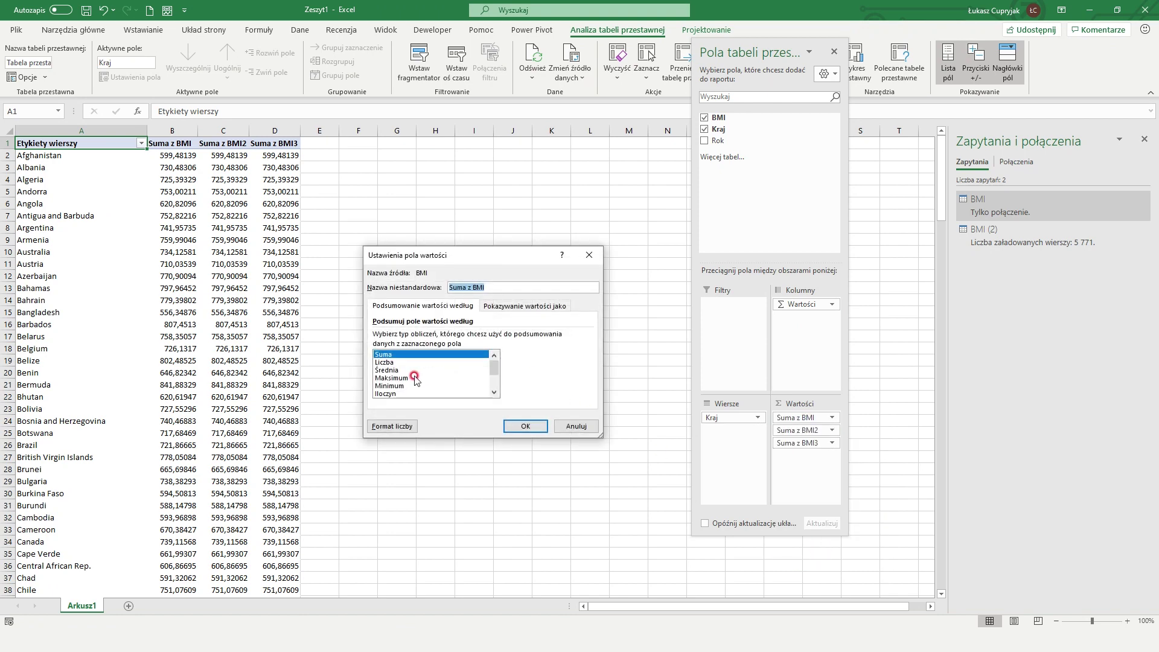
click(392, 386)
click(516, 426)
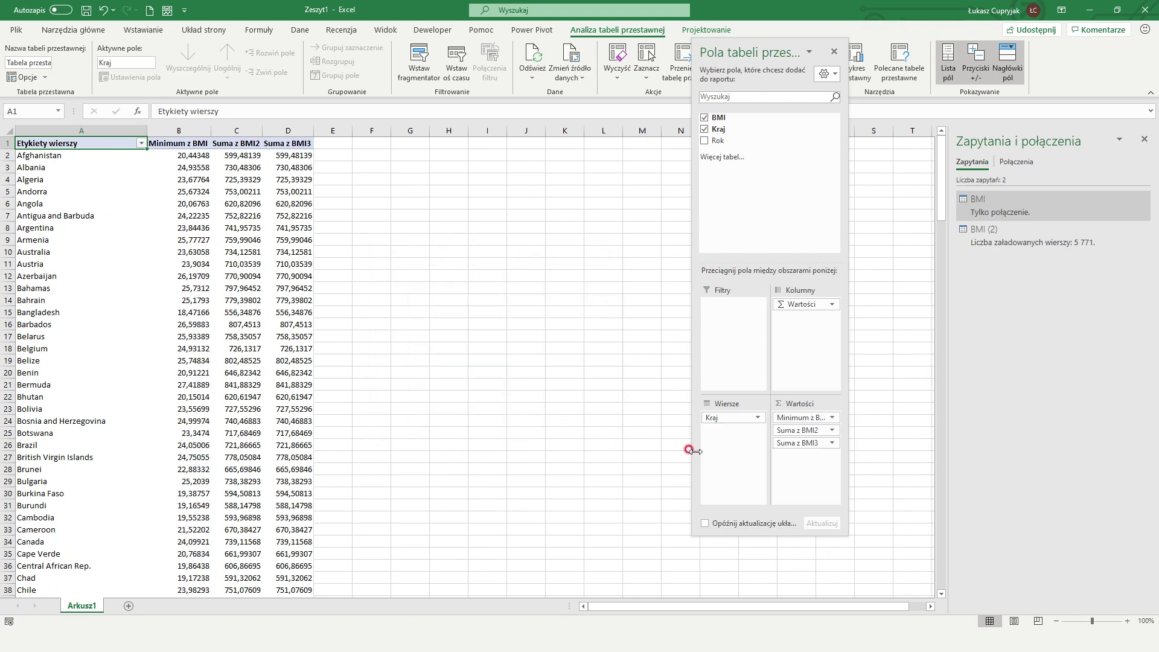
- Summarise the second BMI column by Average and the third by Maximum
click(831, 429)
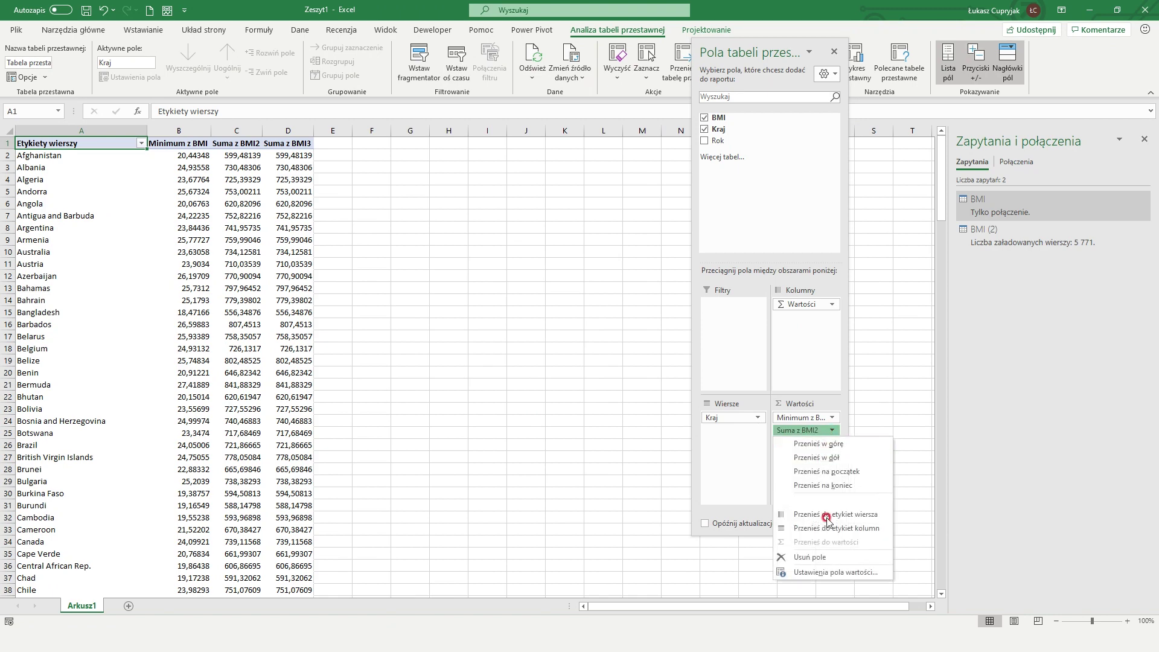
click(821, 572)
click(385, 369)
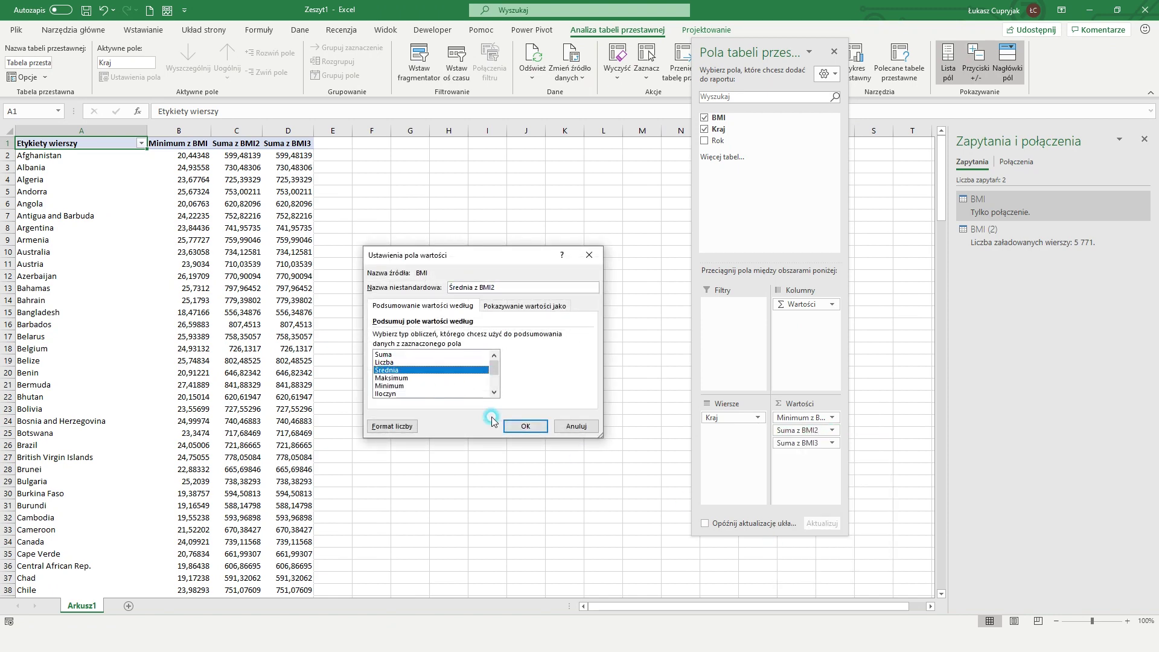
click(525, 426)
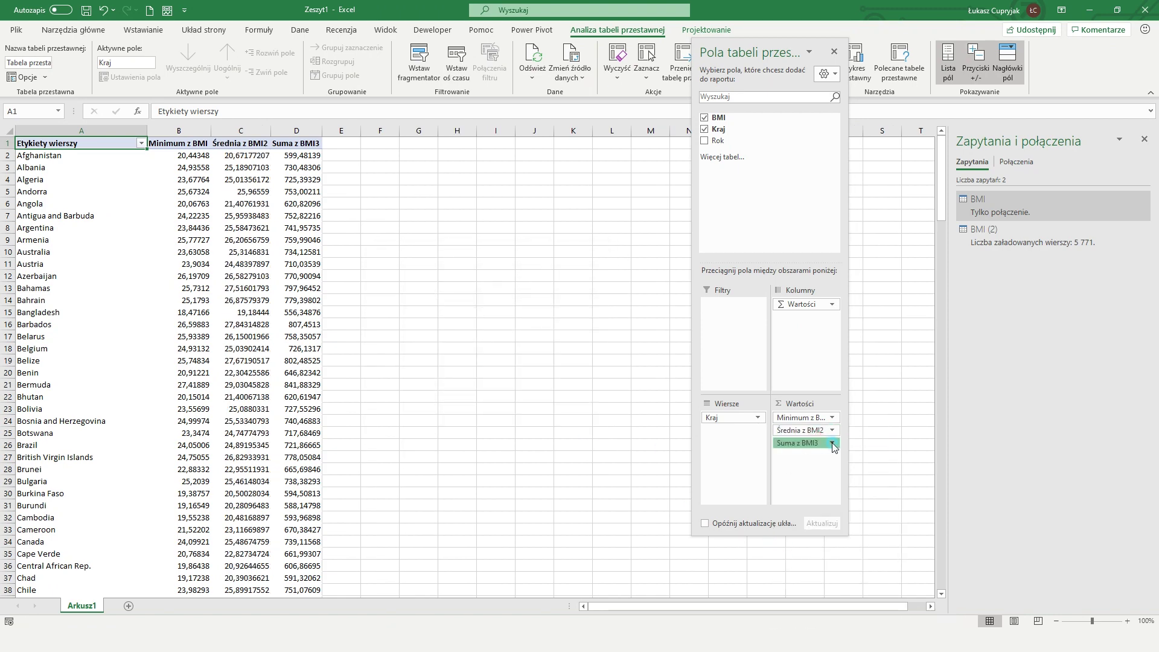
click(826, 444)
click(813, 581)
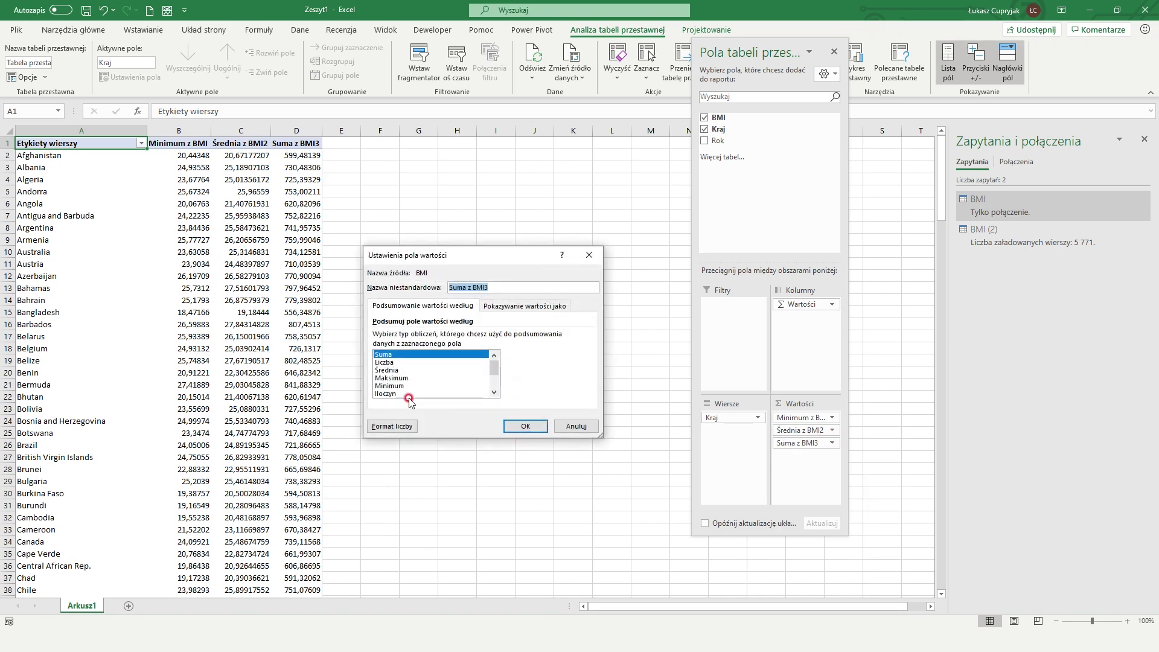
click(392, 378)
click(525, 426)
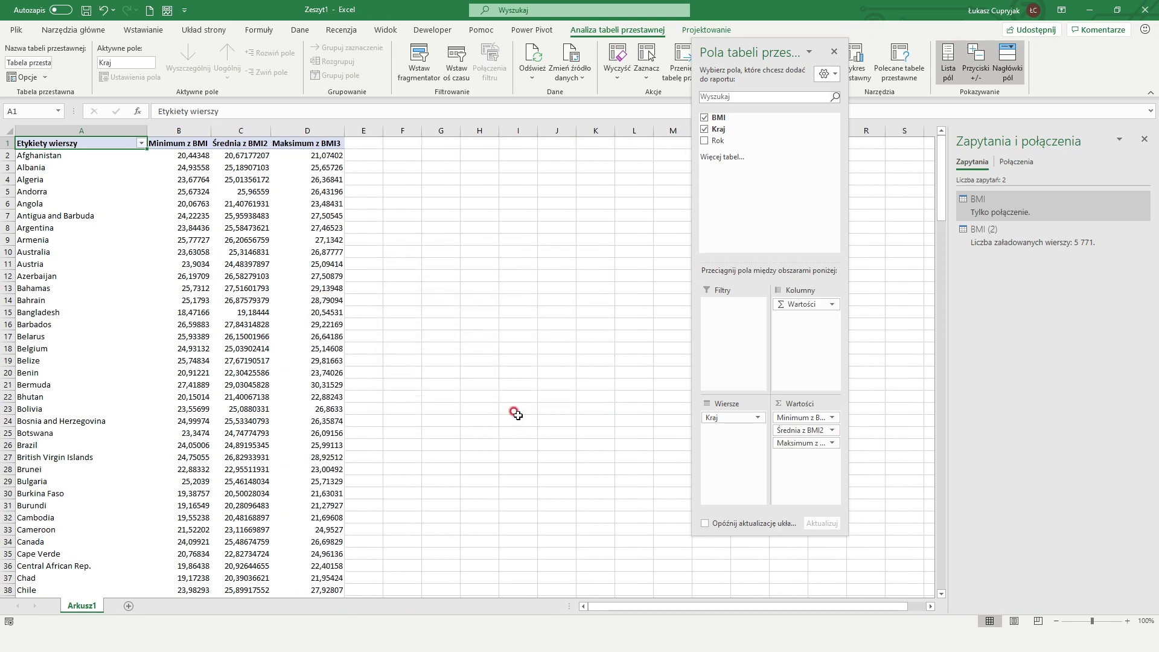